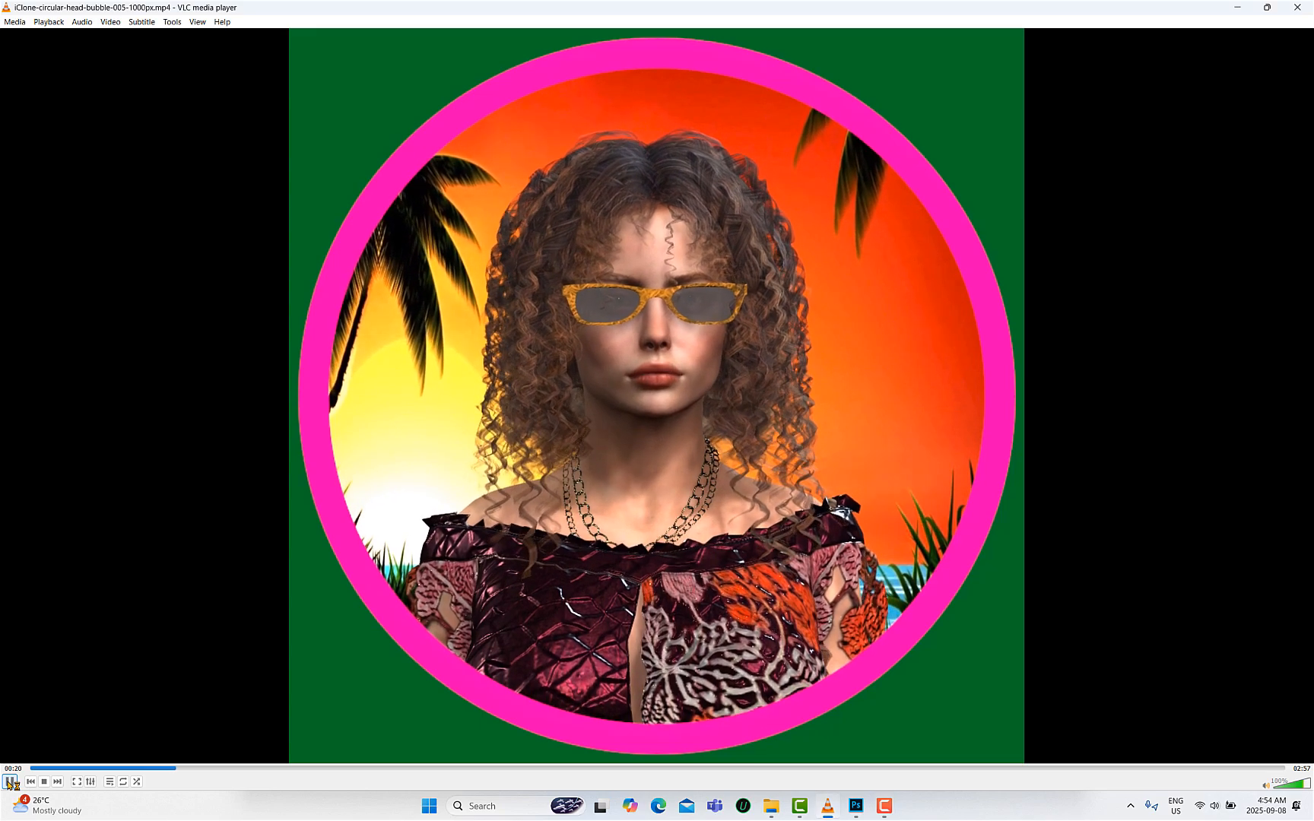
- Pause the circular head bubble video and switch to Photoshop
click(9, 782)
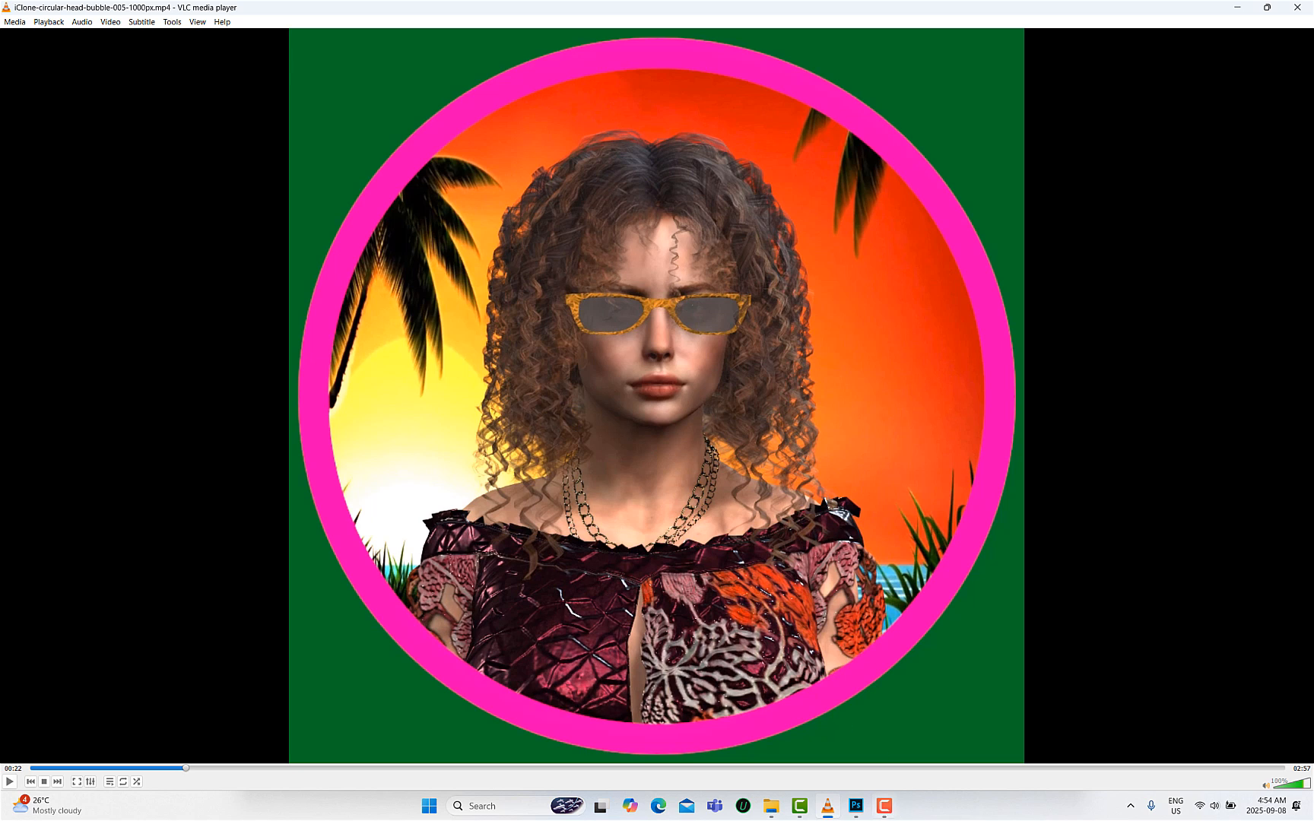
mouse_move(891, 818)
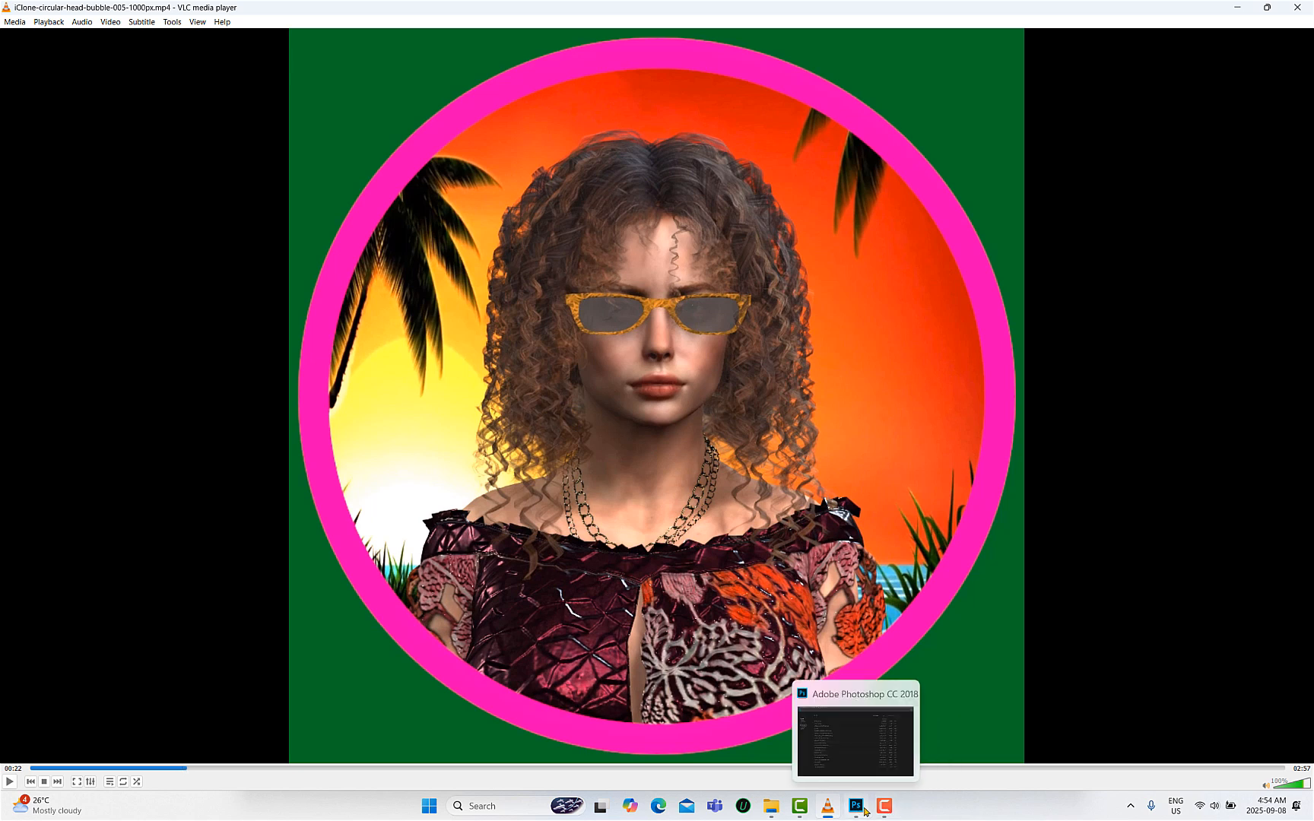
click(857, 809)
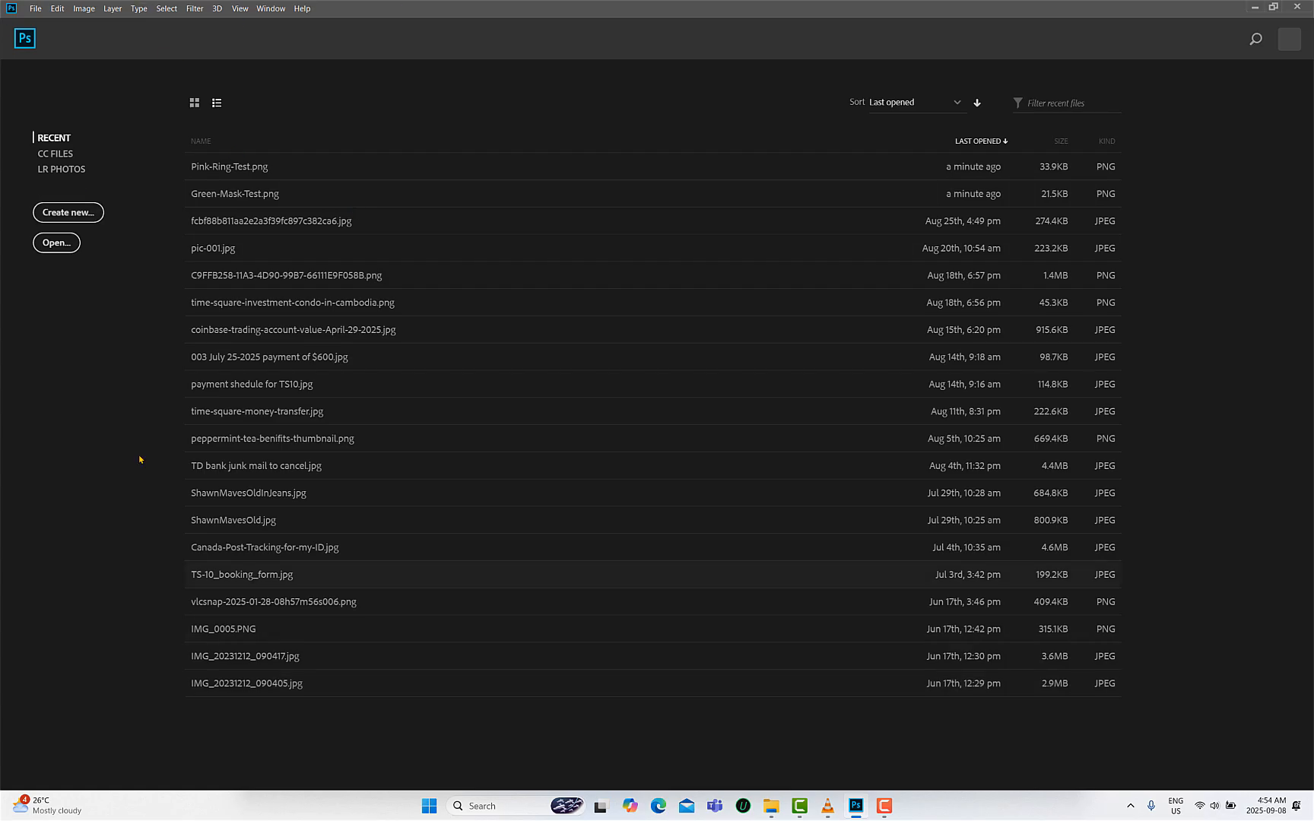
- Create a new 1000 x 1000 pixel document at 300 pixels/inch with a white background
click(88, 216)
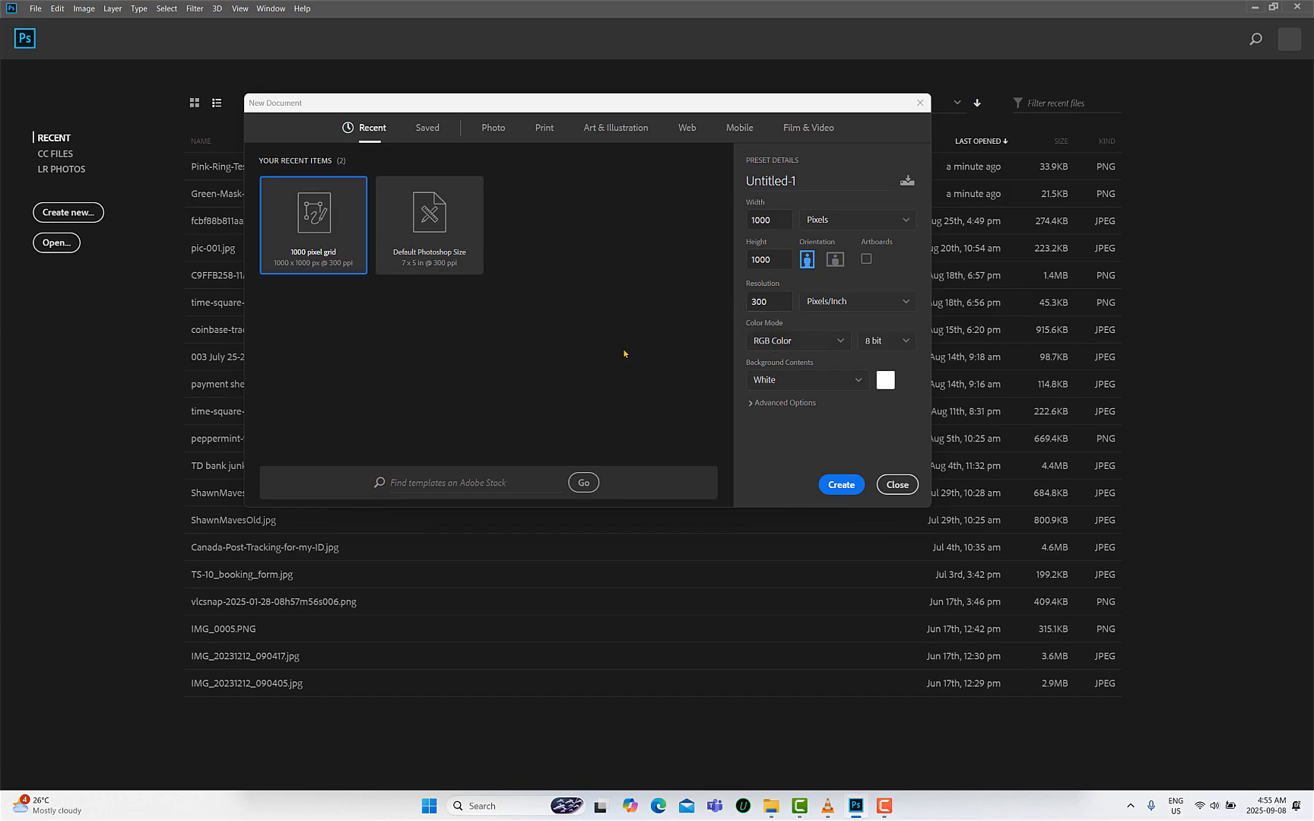
click(851, 489)
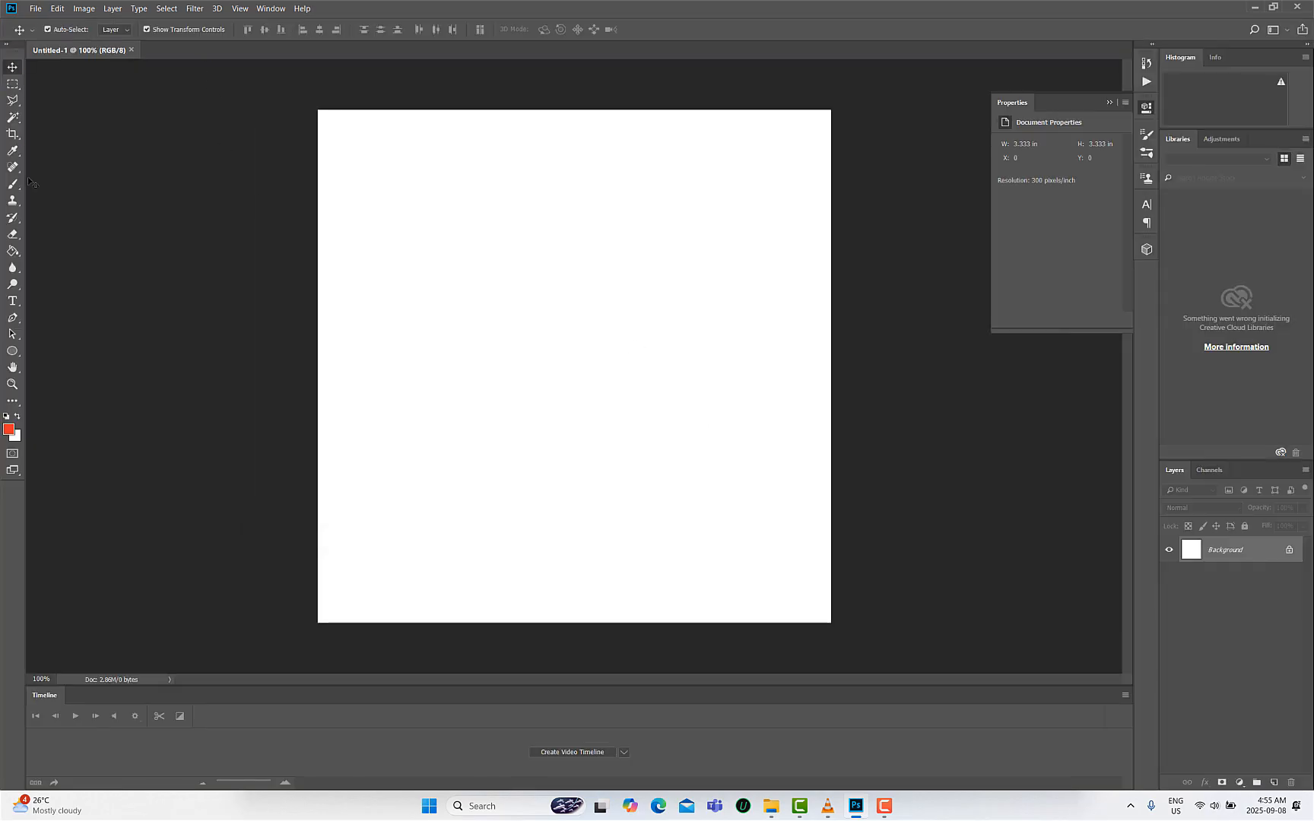
- Draw a circle about 896 px wide with the Ellipse tool on the canvas
click(13, 352)
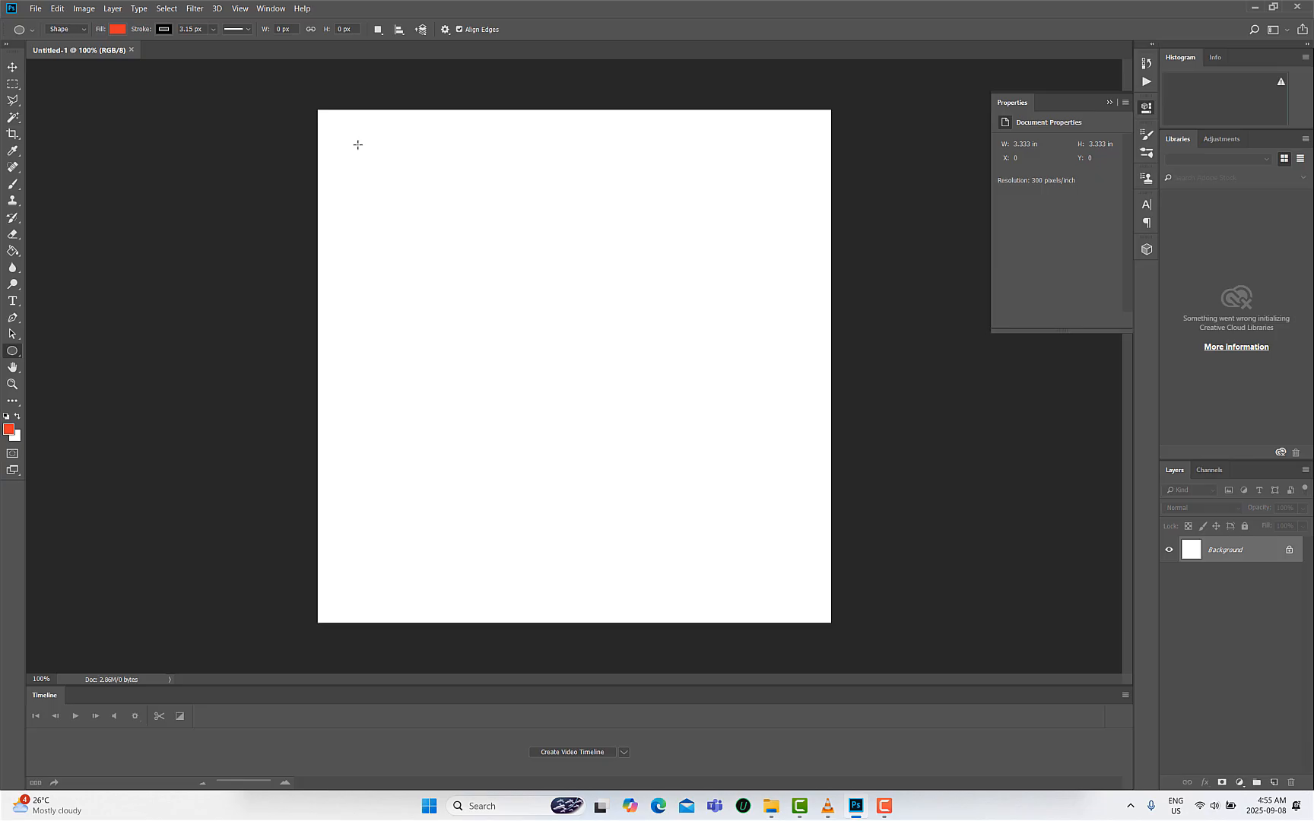
mouse_move(358, 144)
mouse_down()
mouse_move(491, 479)
mouse_move(818, 642)
mouse_up()
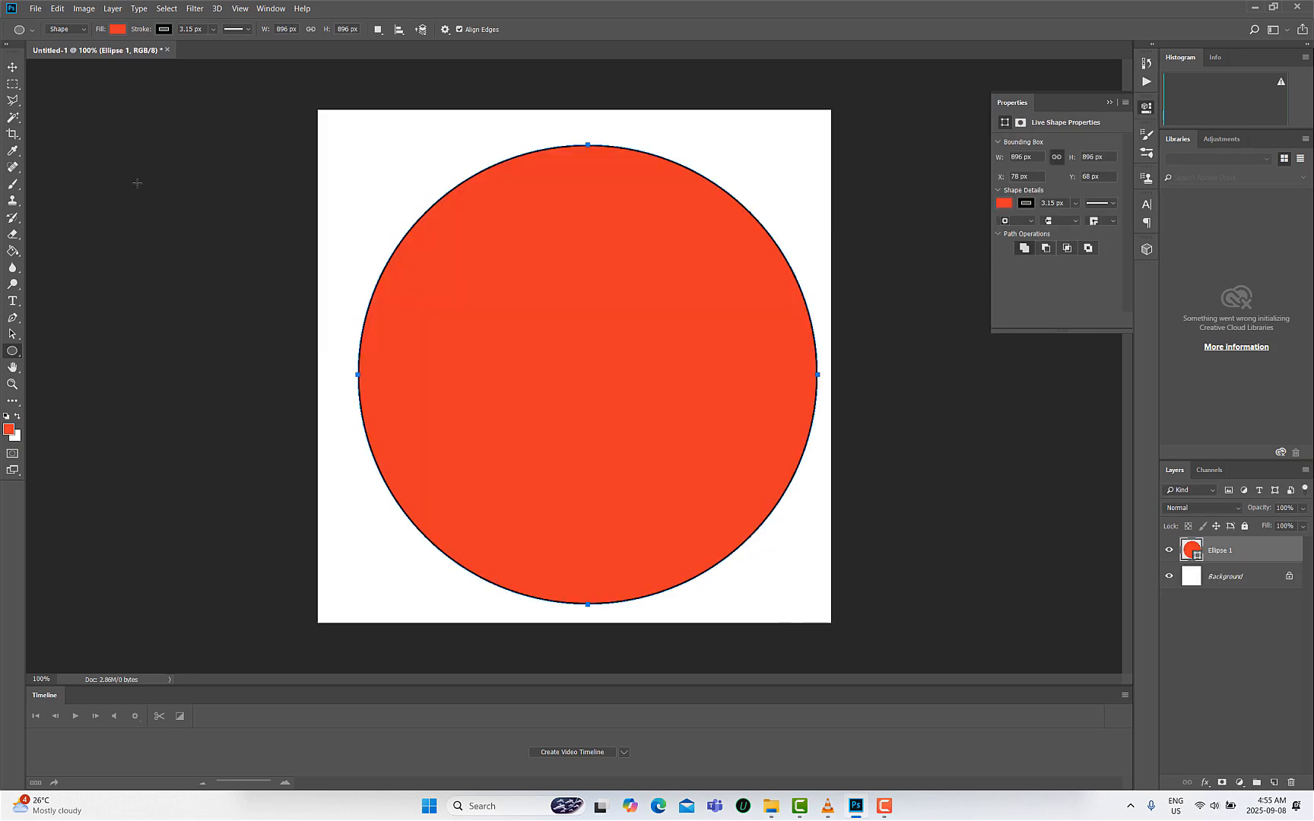
- Move the circle slightly up and to the right
click(14, 70)
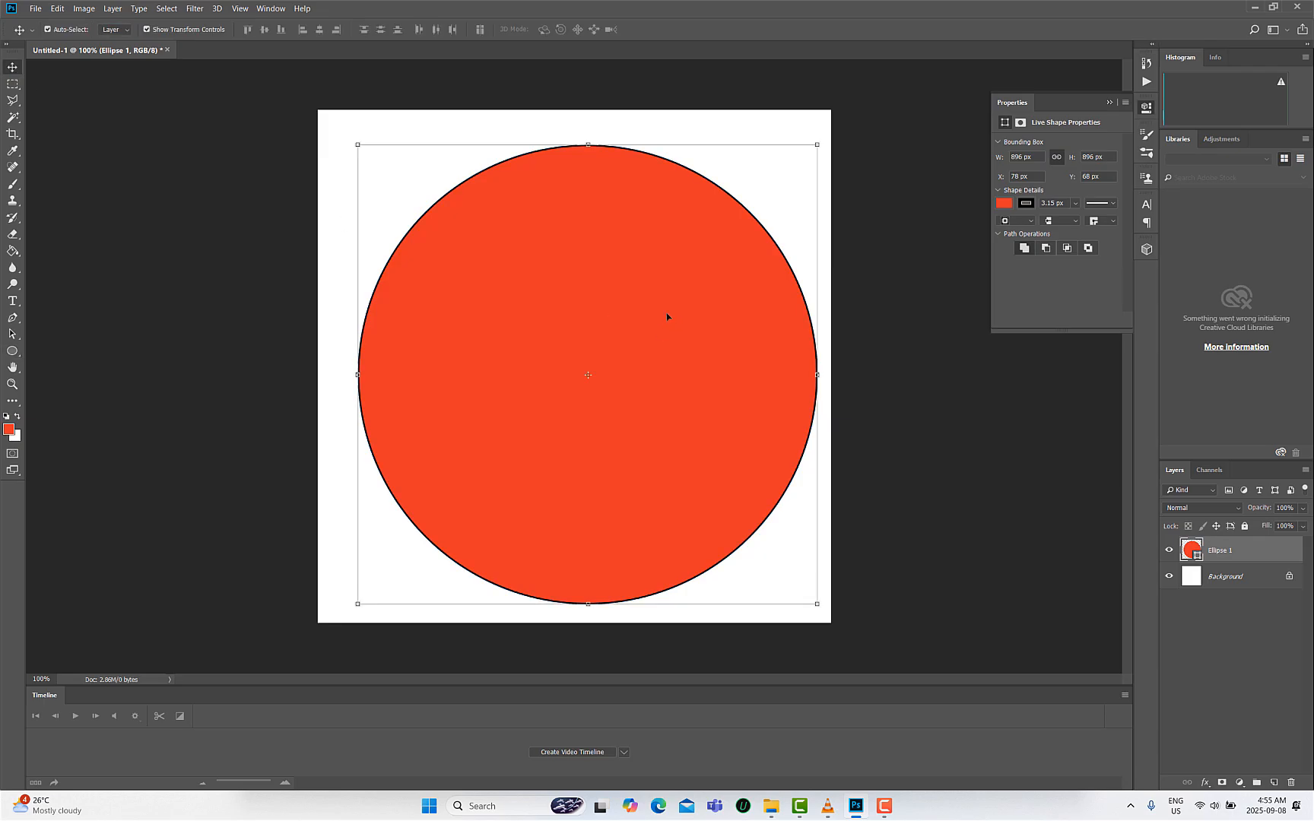
drag(483, 237, 556, 216)
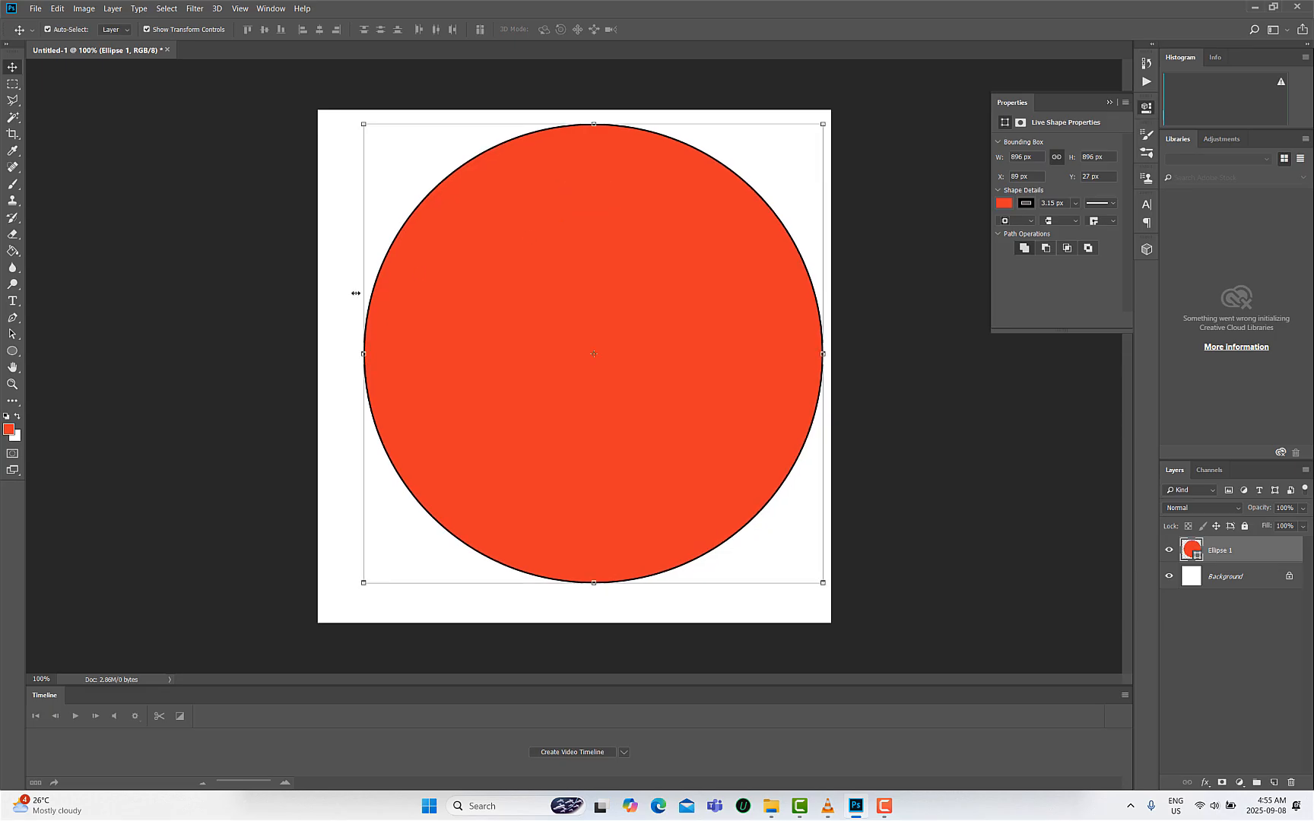
- Select the entire canvas and align the circle to its vertical and horizontal centers
click(12, 84)
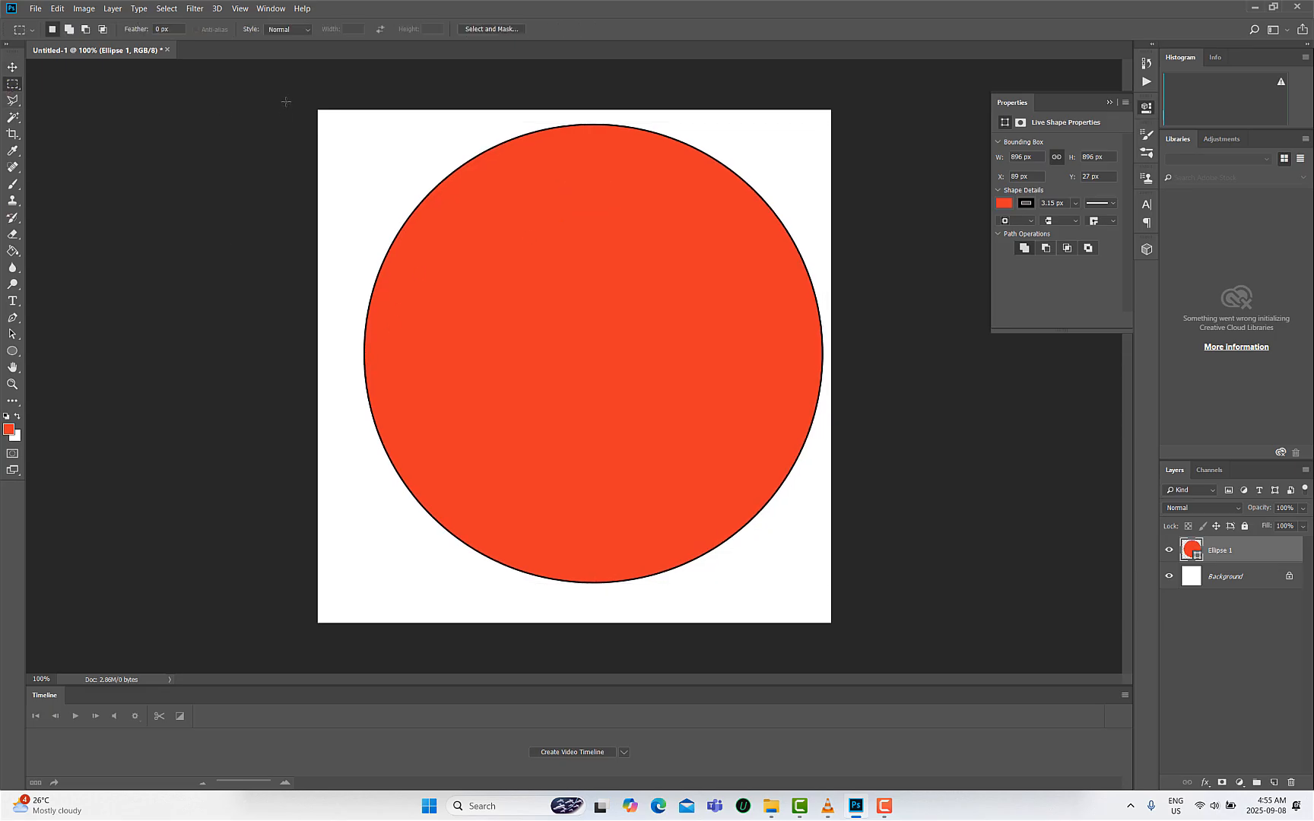
right_click(12, 84)
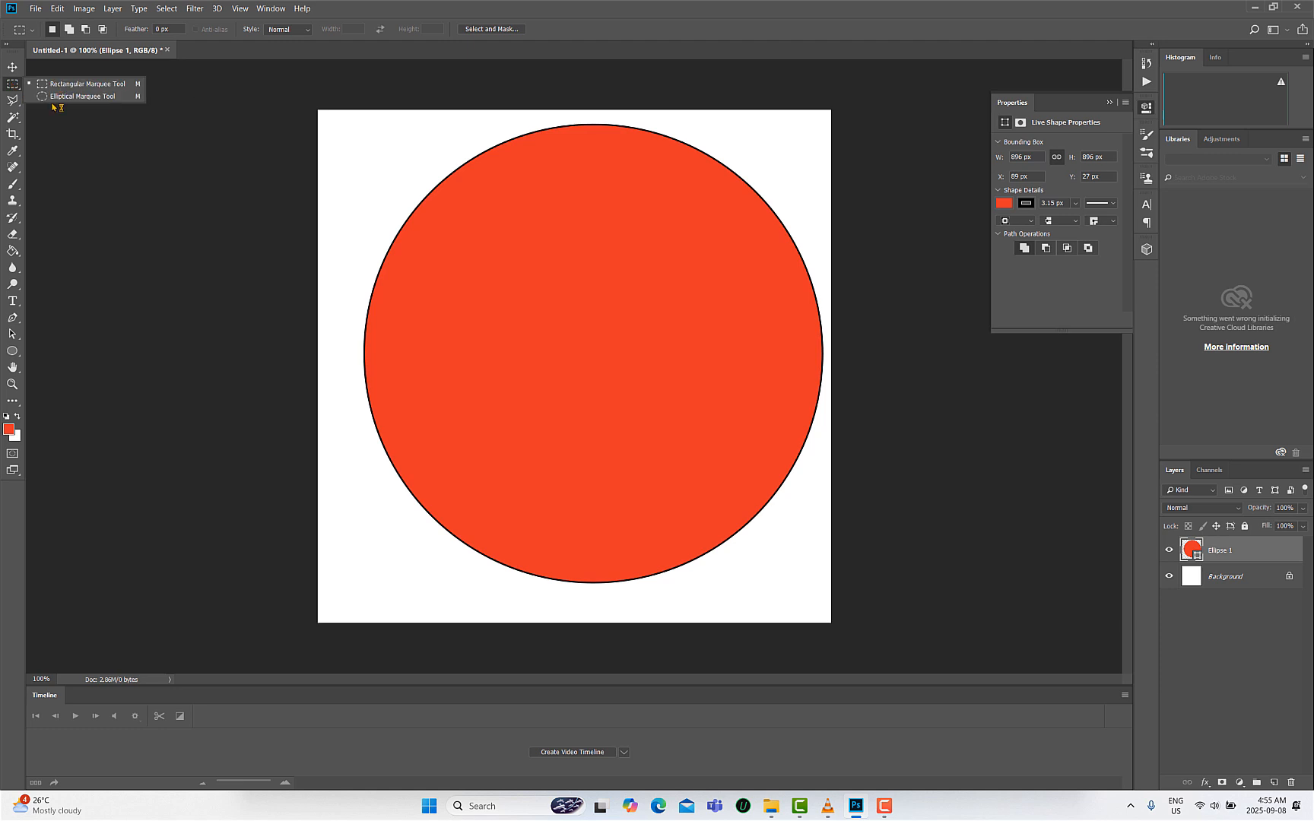
click(7, 83)
drag(229, 87, 877, 655)
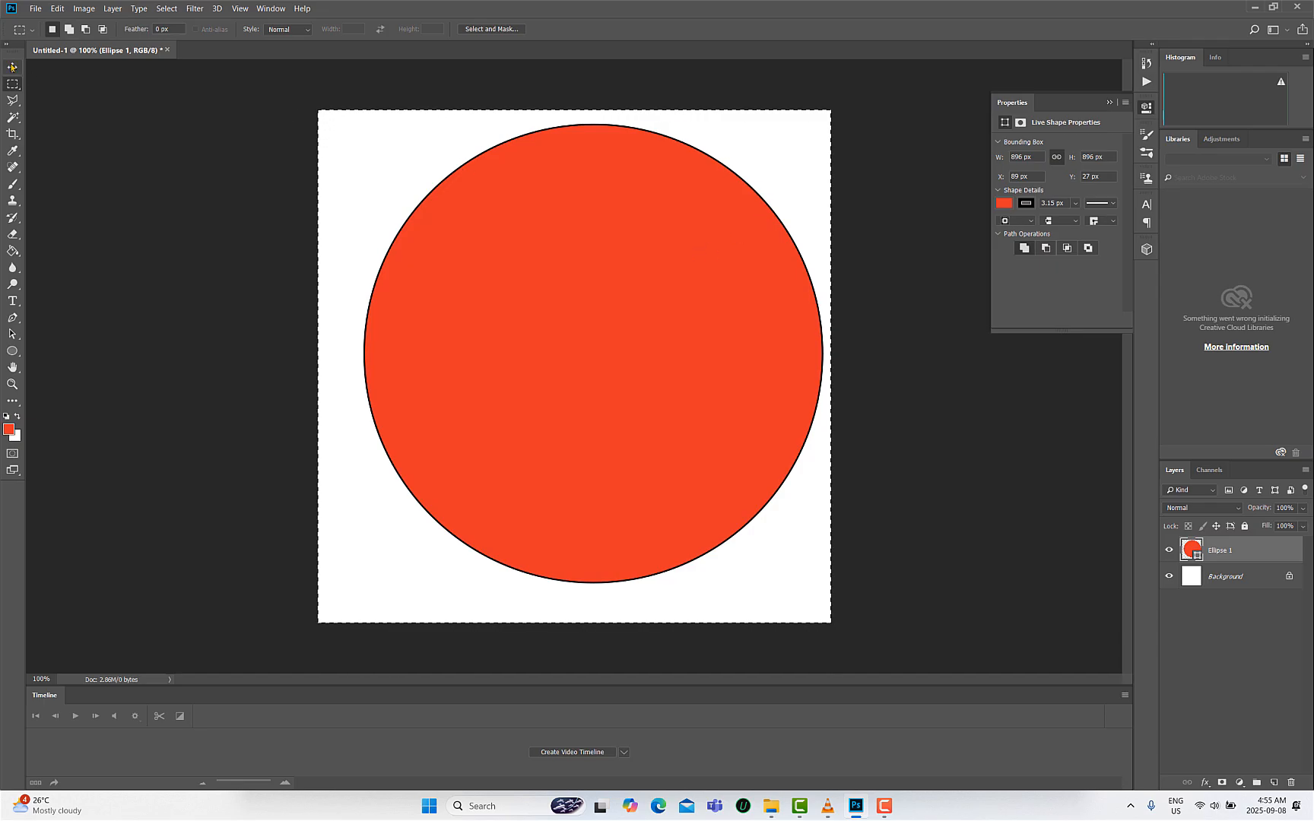
click(12, 67)
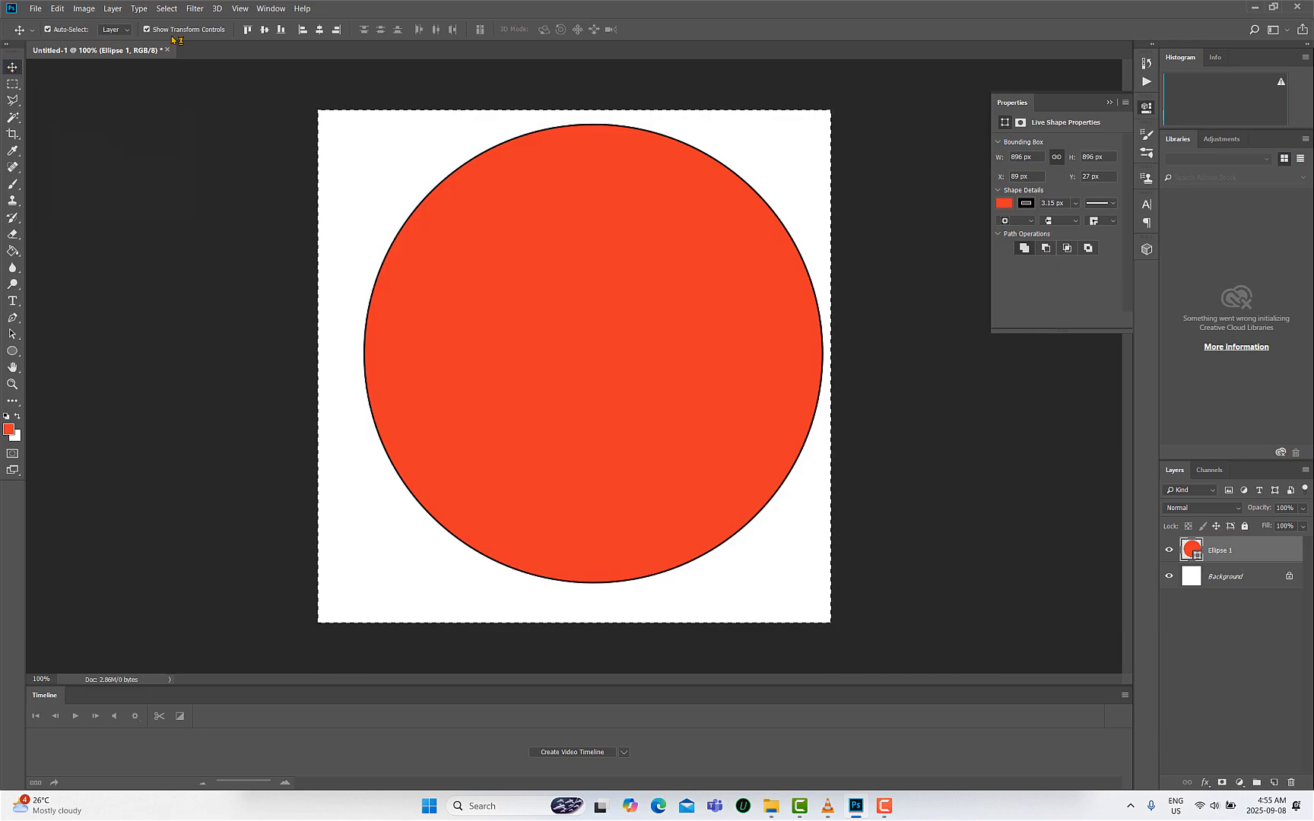
click(265, 30)
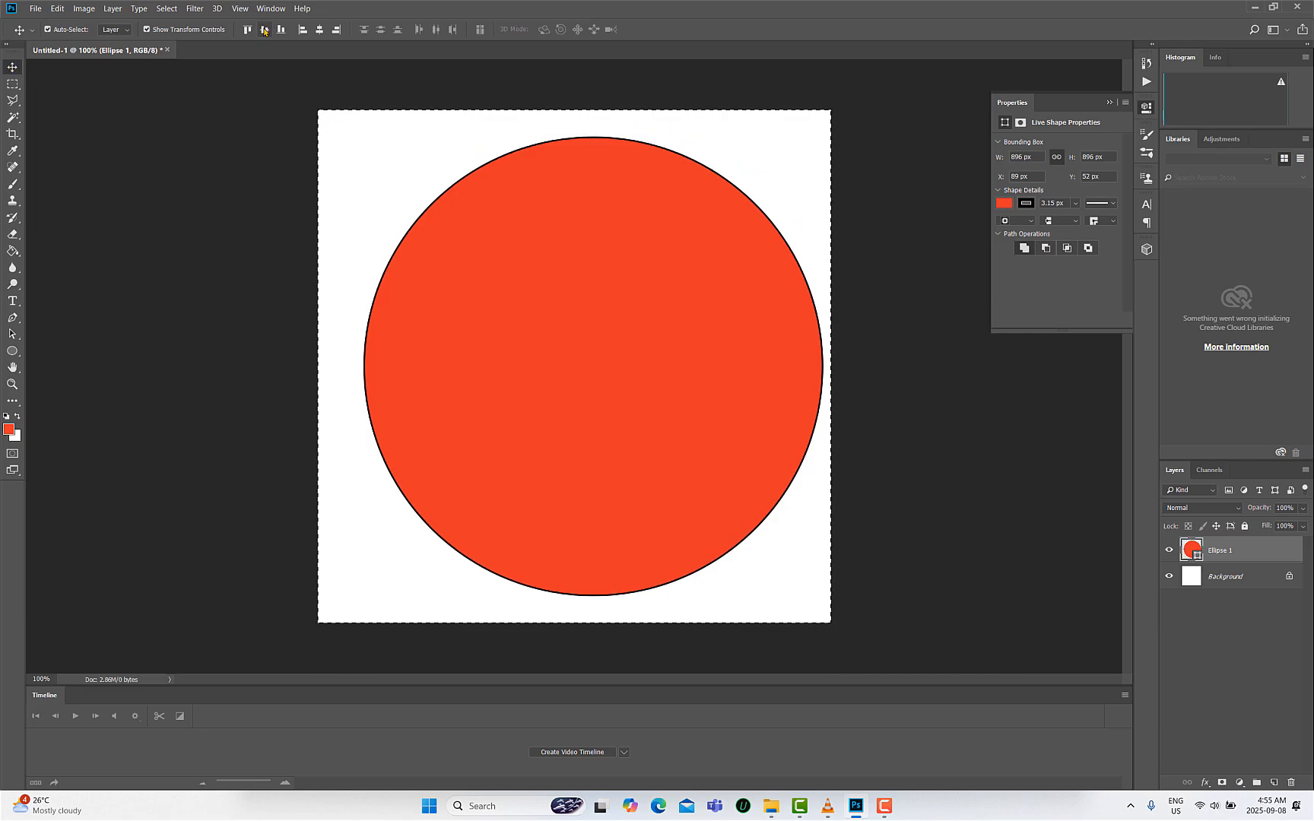
click(320, 30)
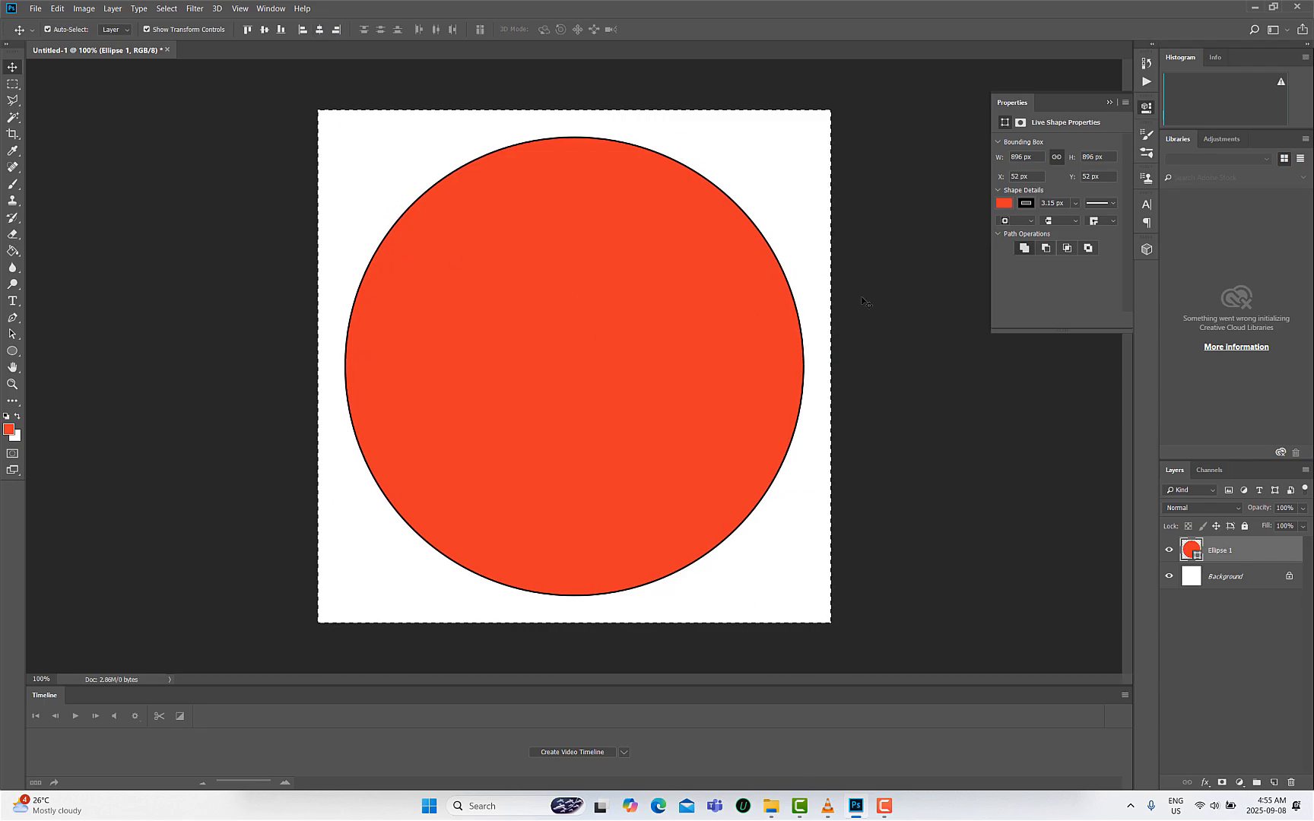
- Set the circle's stroke width to 40.16 px
click(1147, 107)
click(1147, 107)
click(1148, 108)
click(1144, 110)
click(1026, 203)
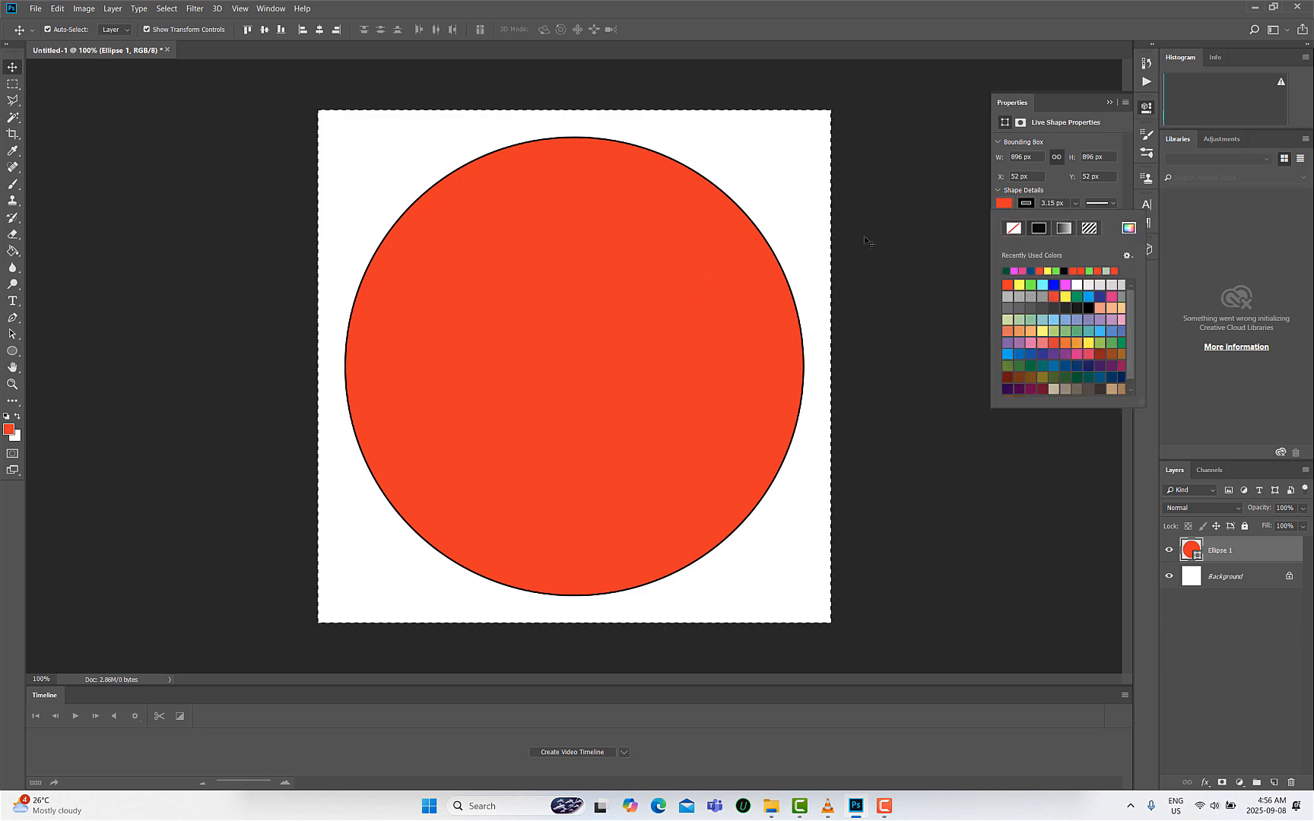
click(1074, 204)
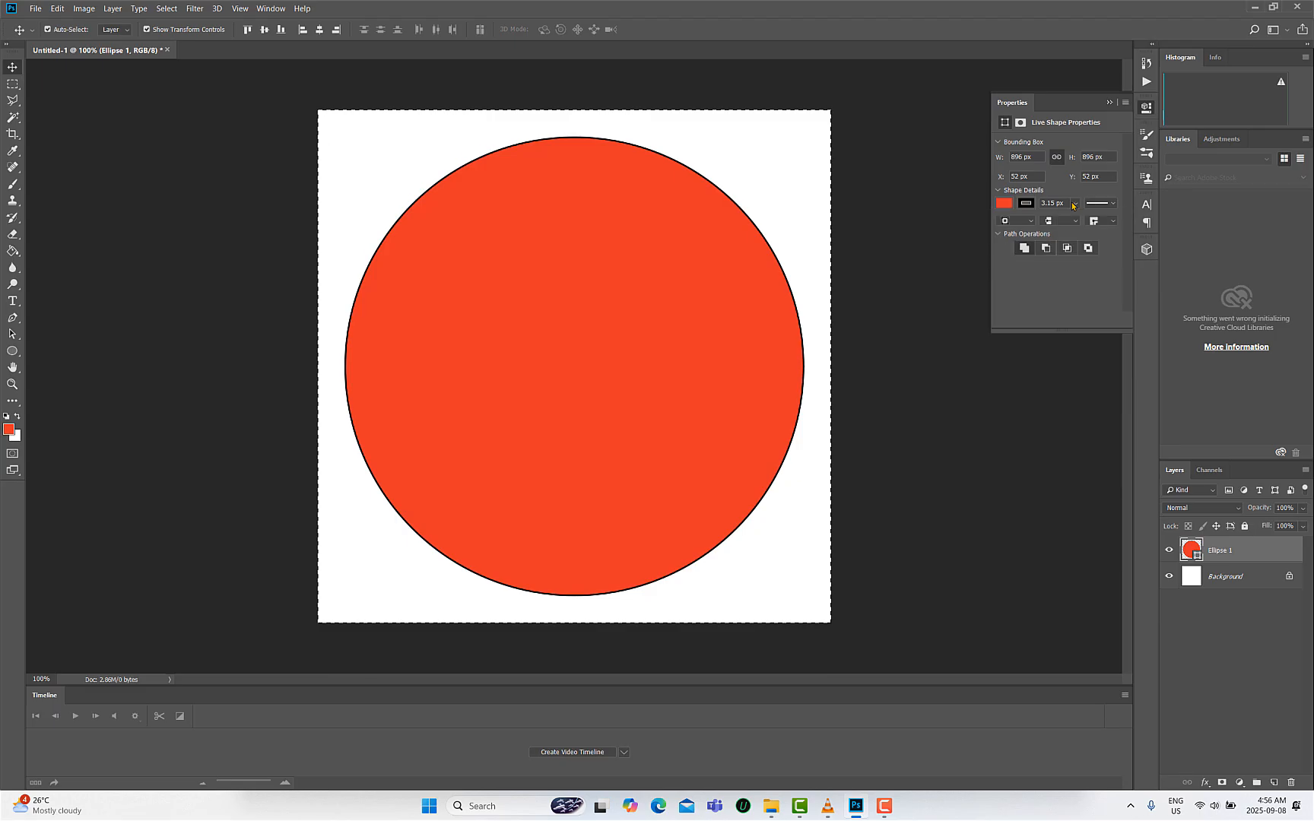
drag(1073, 219, 1085, 221)
click(987, 137)
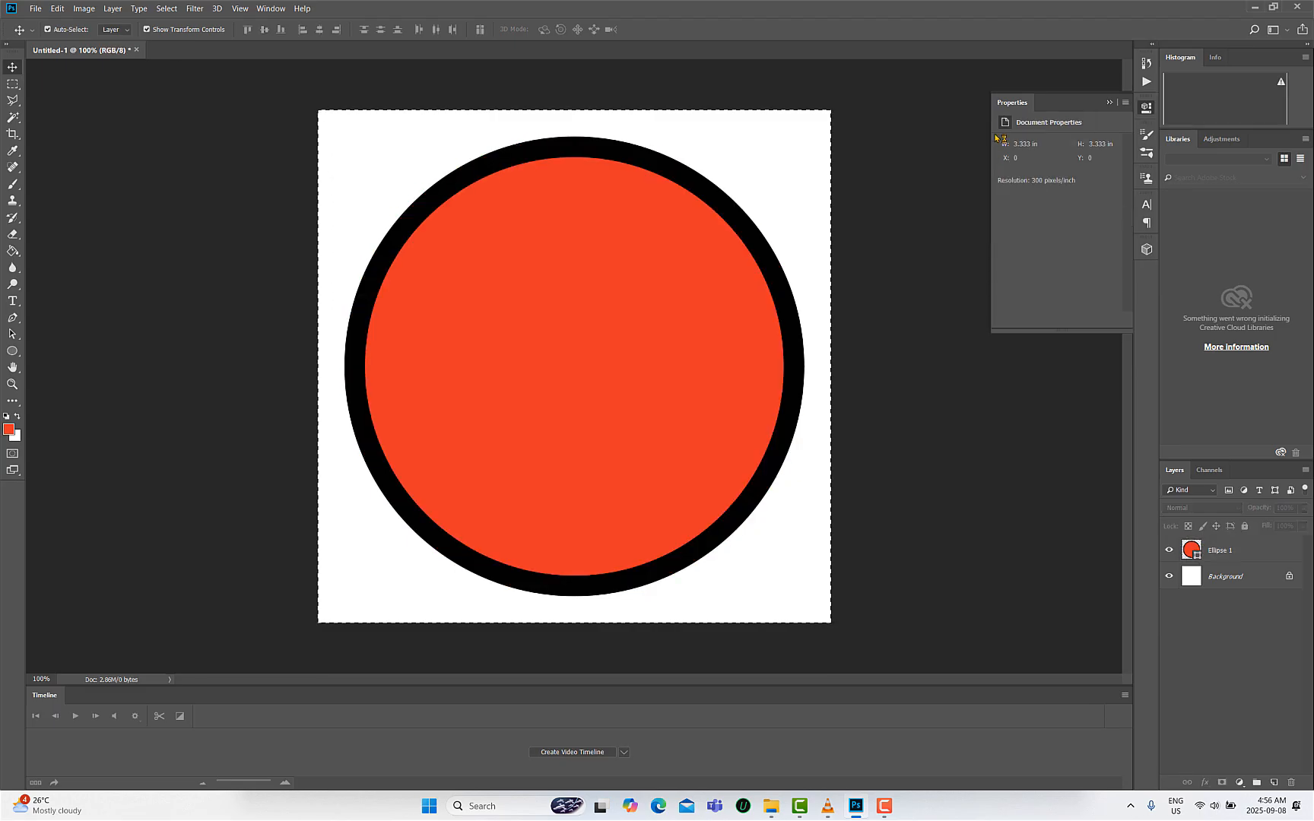
click(668, 285)
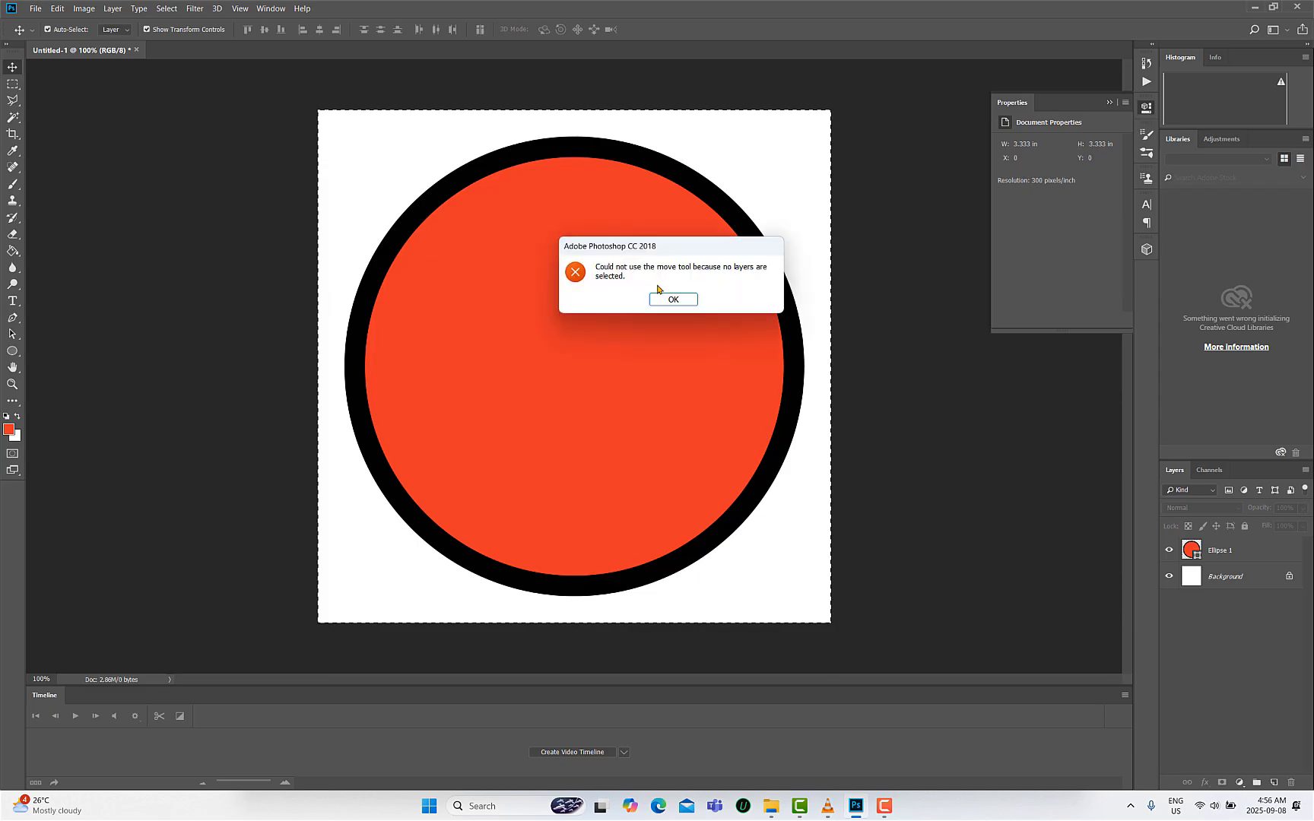
click(673, 300)
- Select the ellipse layer and change the circle's stroke colour to magenta
click(1204, 543)
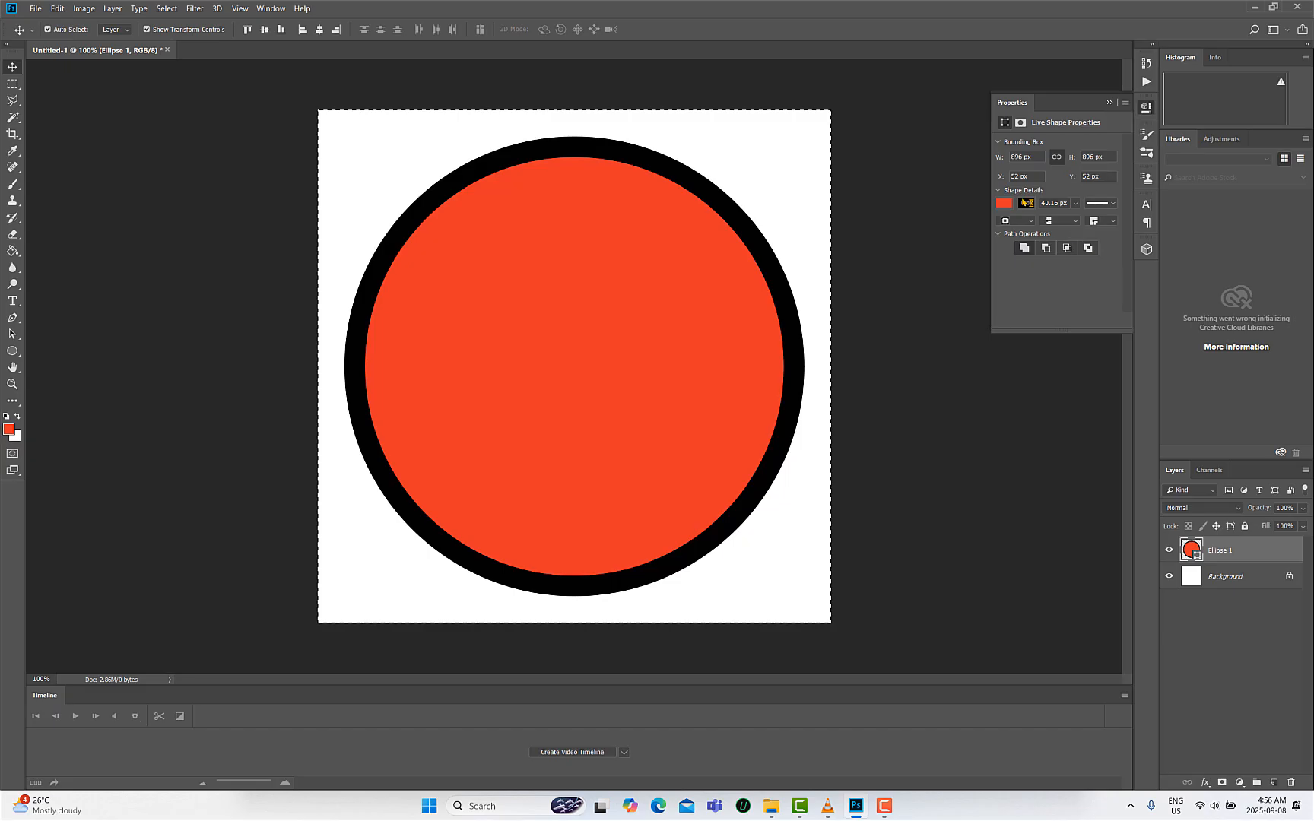
click(1028, 204)
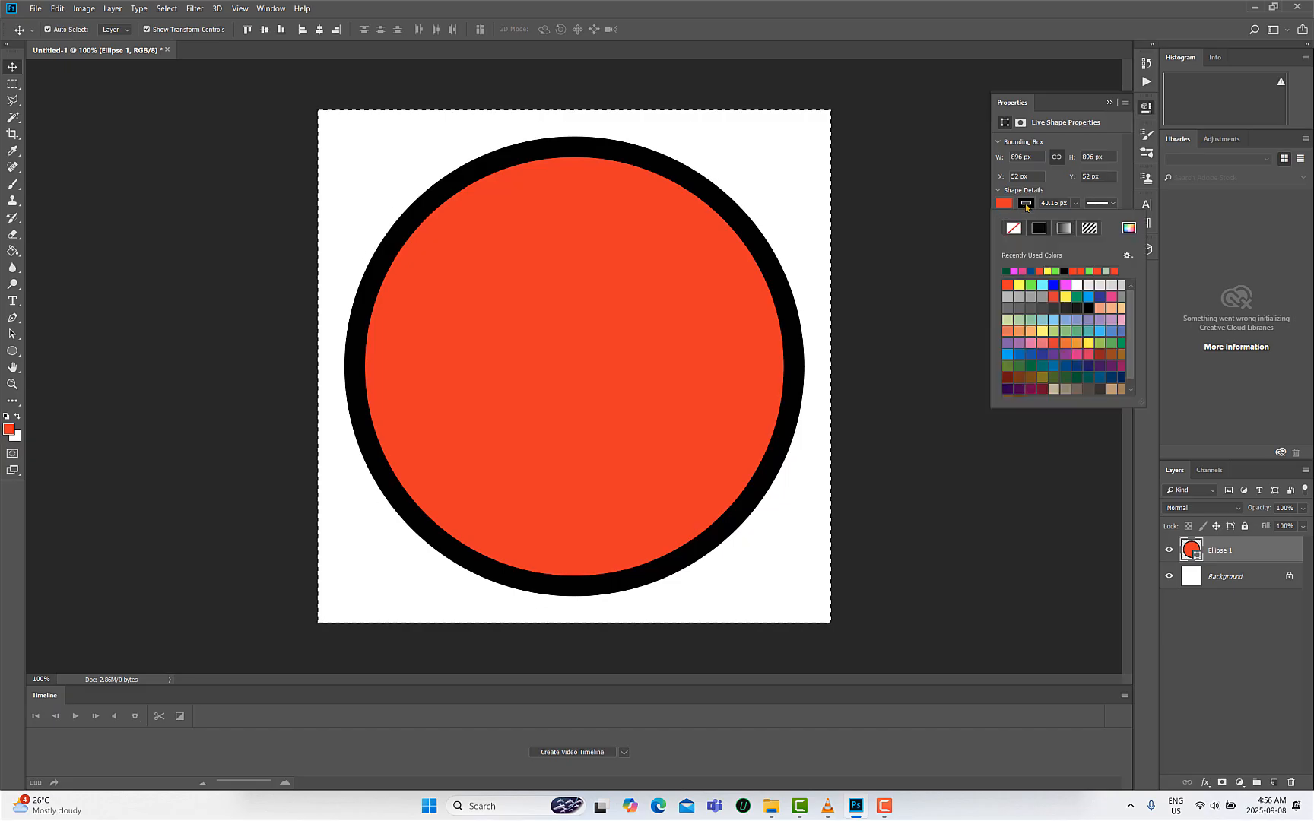
click(1015, 271)
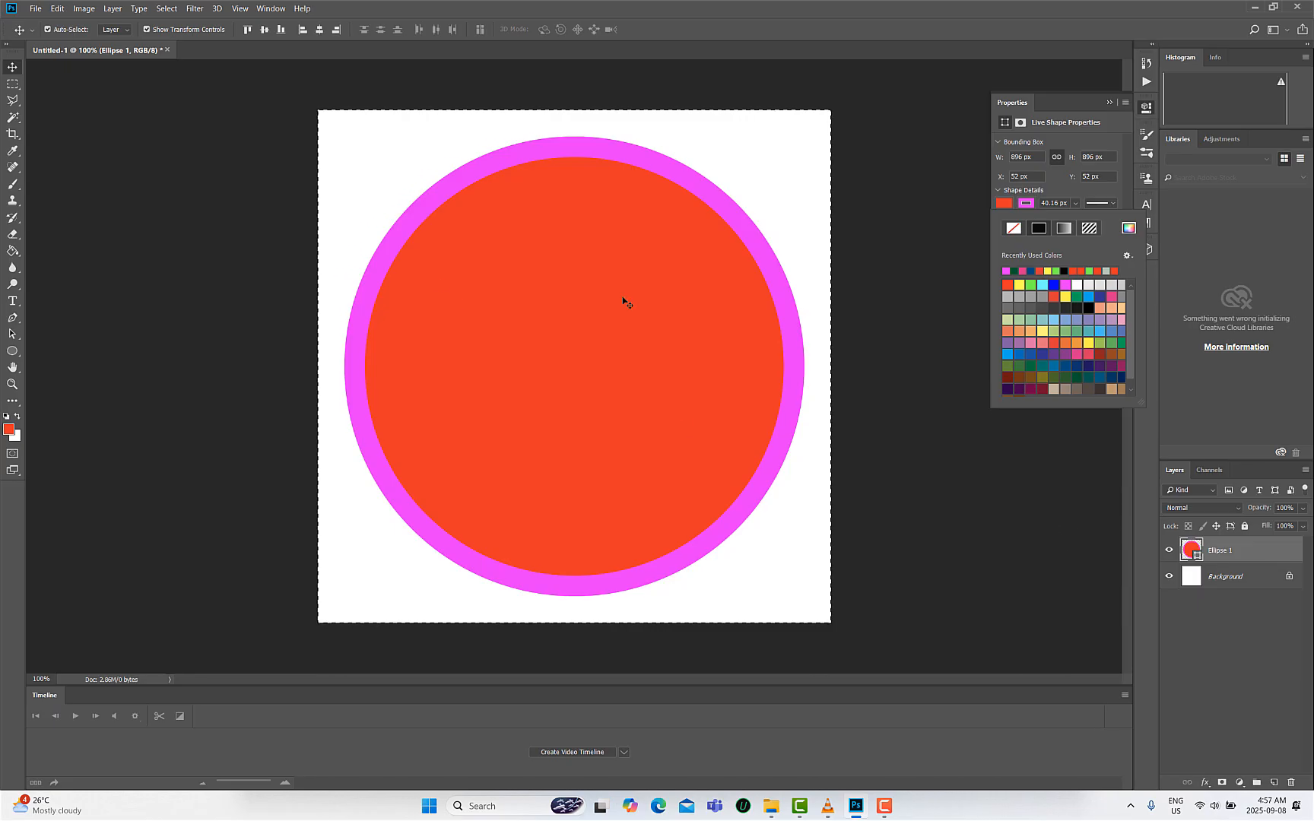
click(1265, 553)
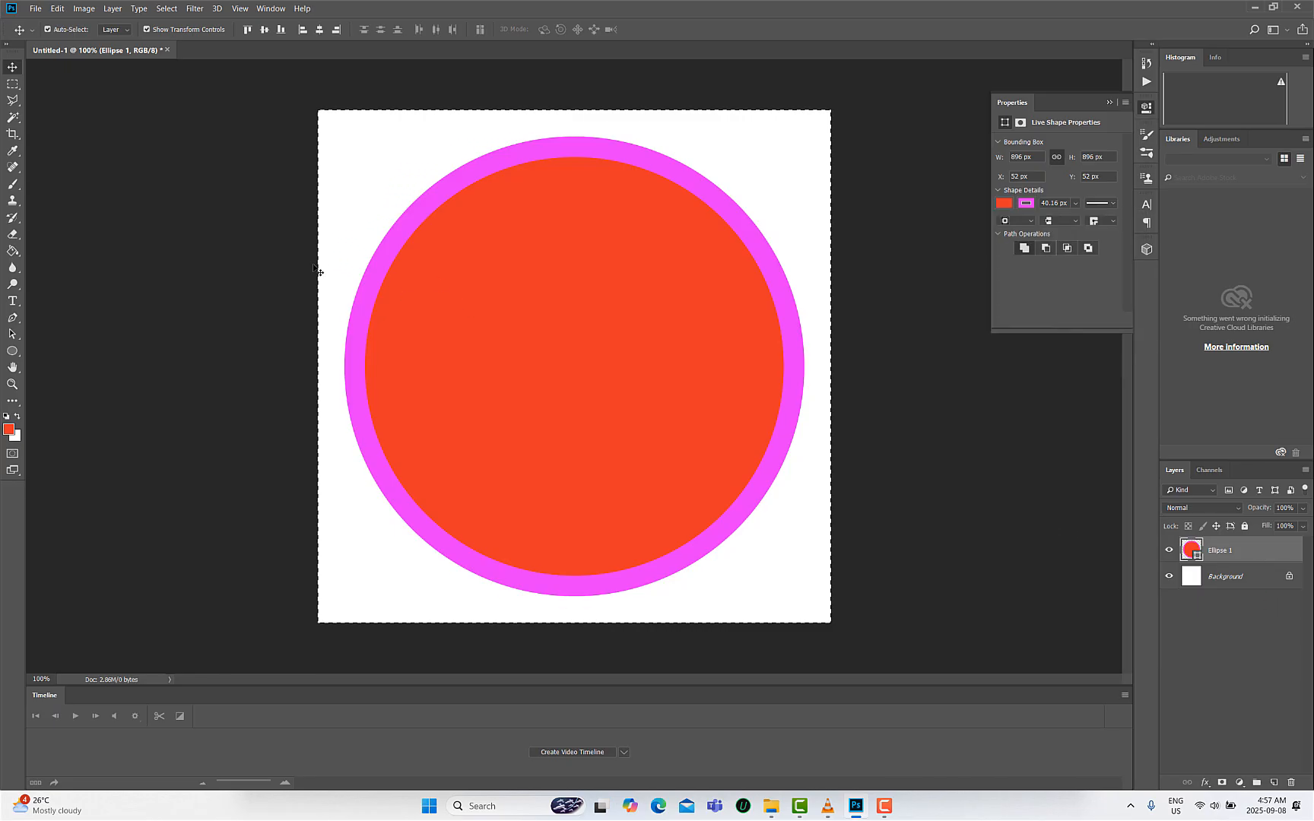
- Deselect the canvas selection
click(12, 85)
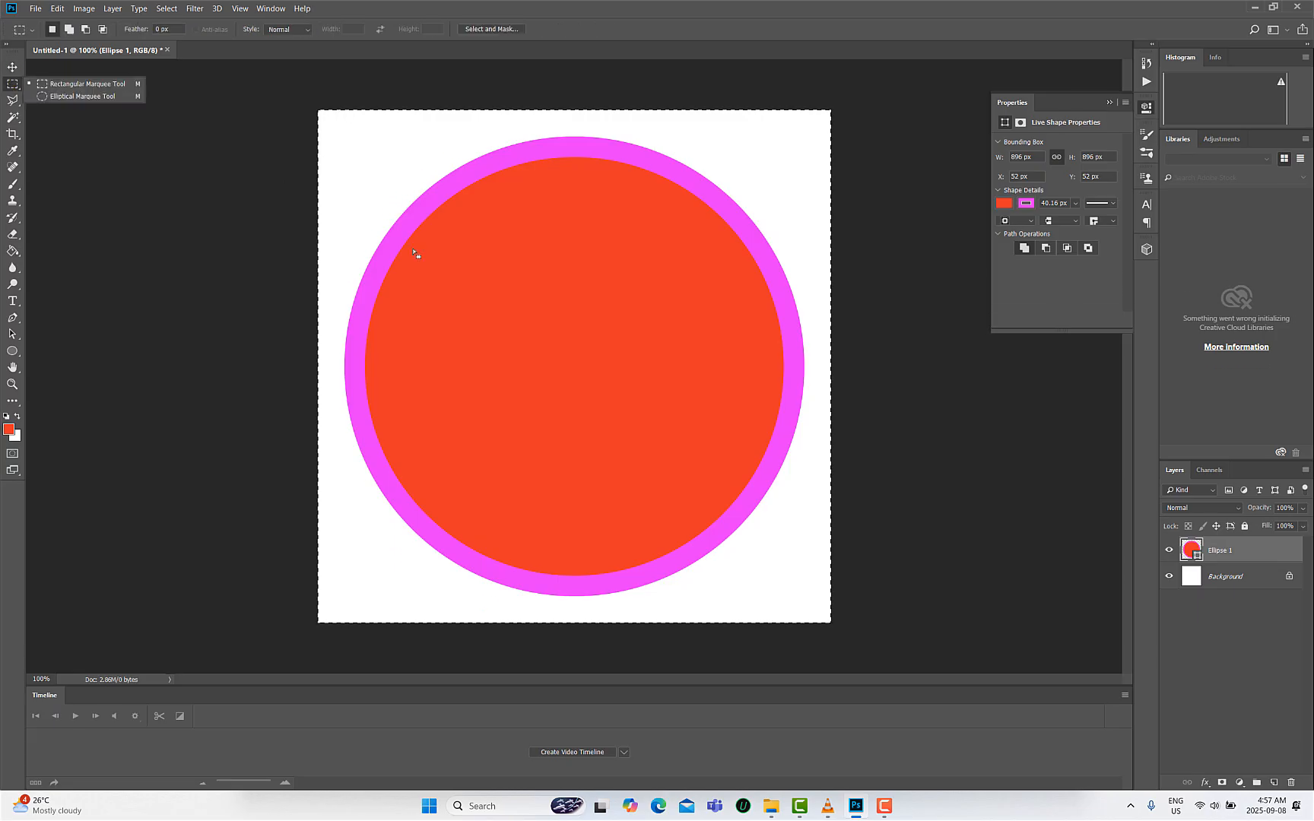
right_click(445, 281)
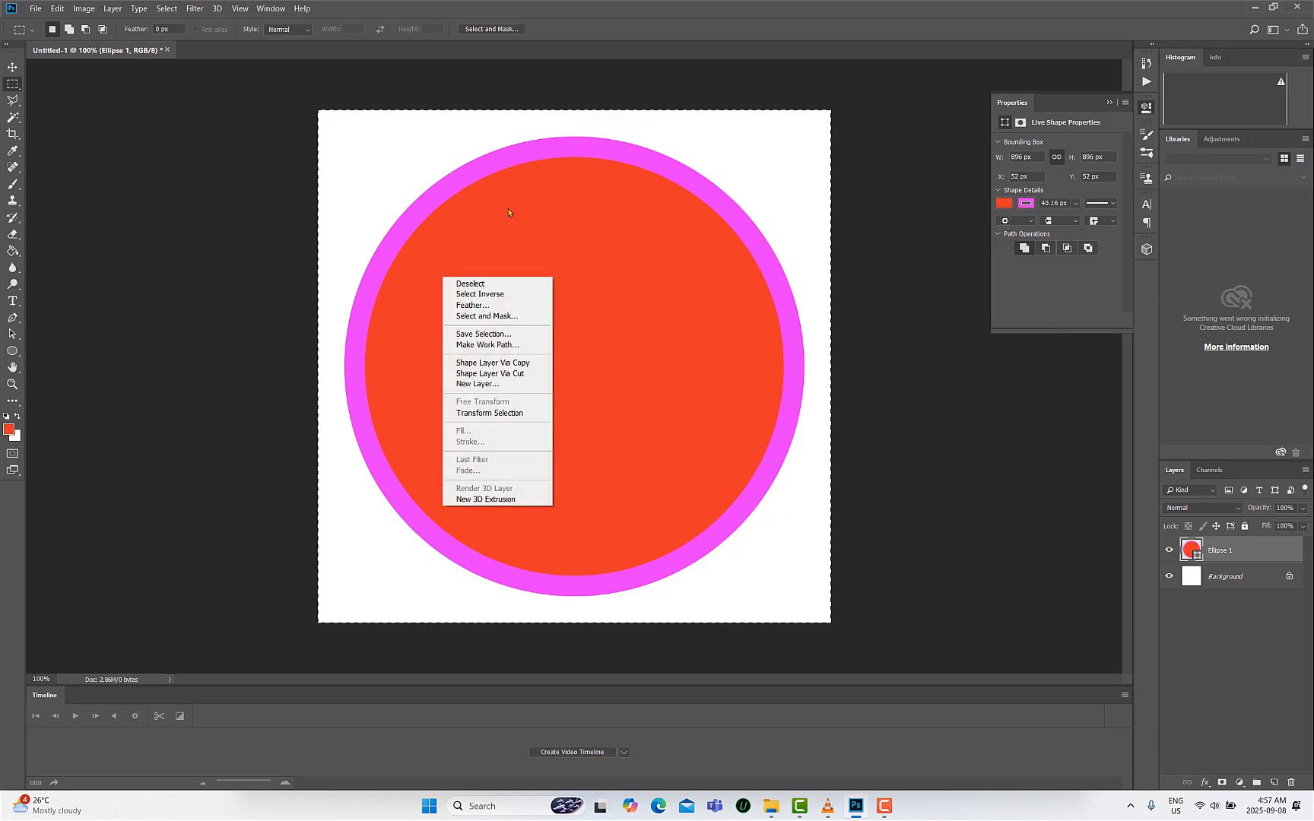
click(468, 284)
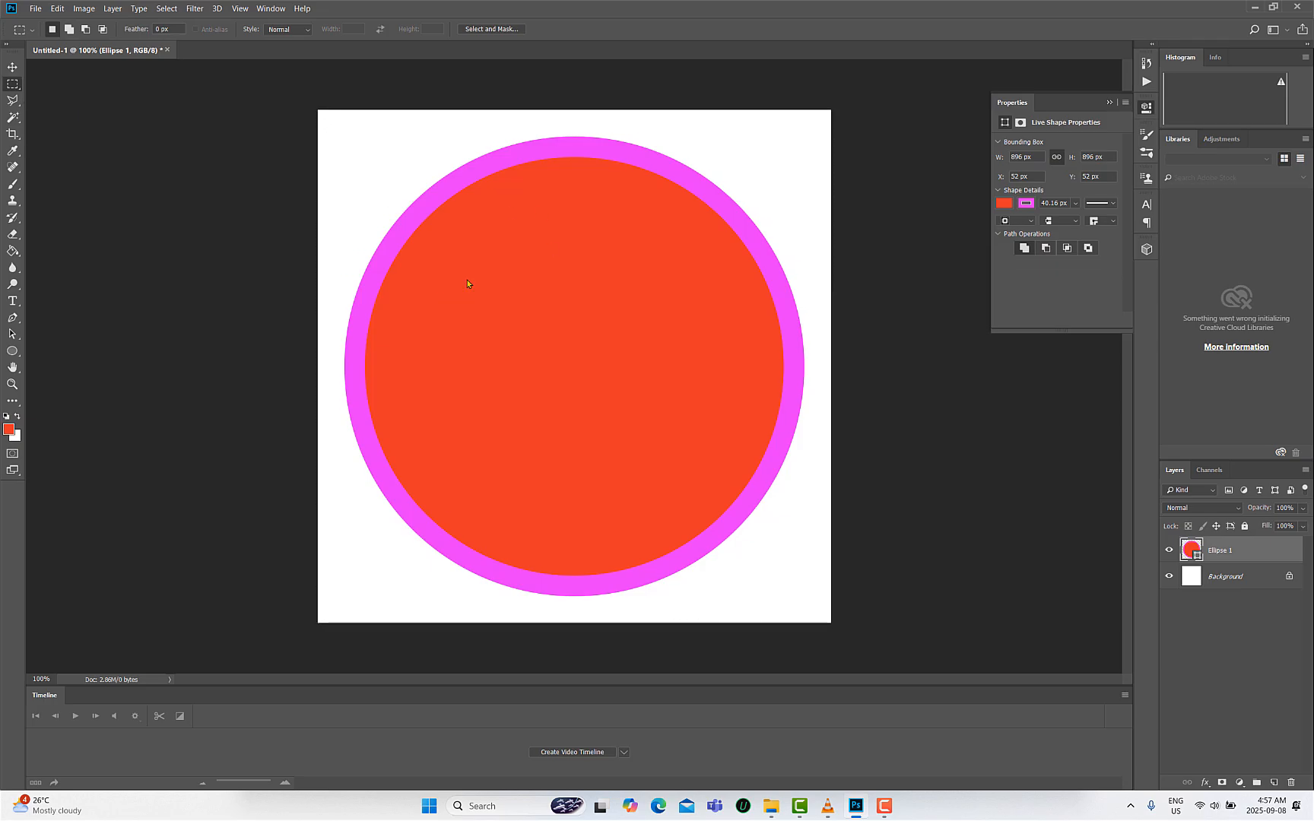
- Scale the circle up to about 981 px so it nearly fills the canvas, and apply the transformation
click(12, 68)
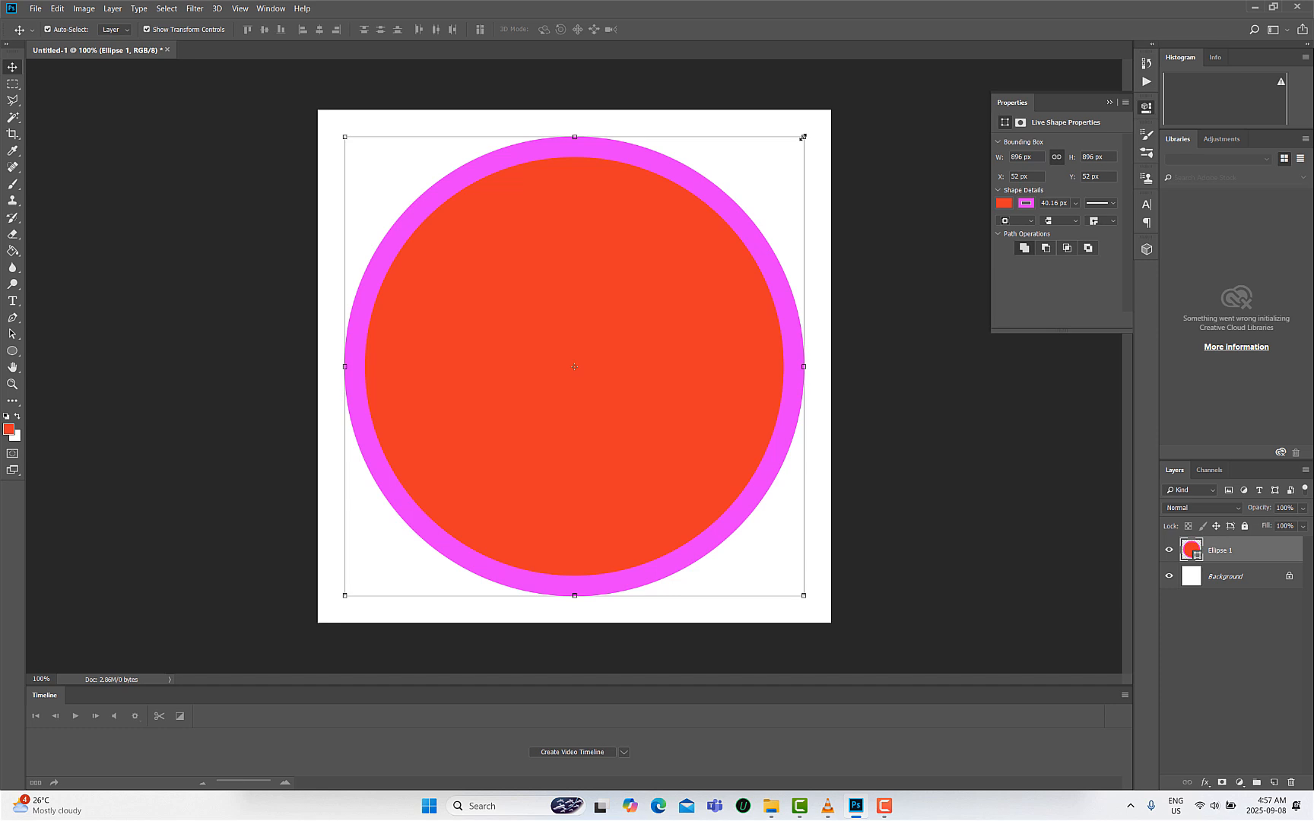
drag(803, 137, 832, 118)
drag(346, 597, 321, 614)
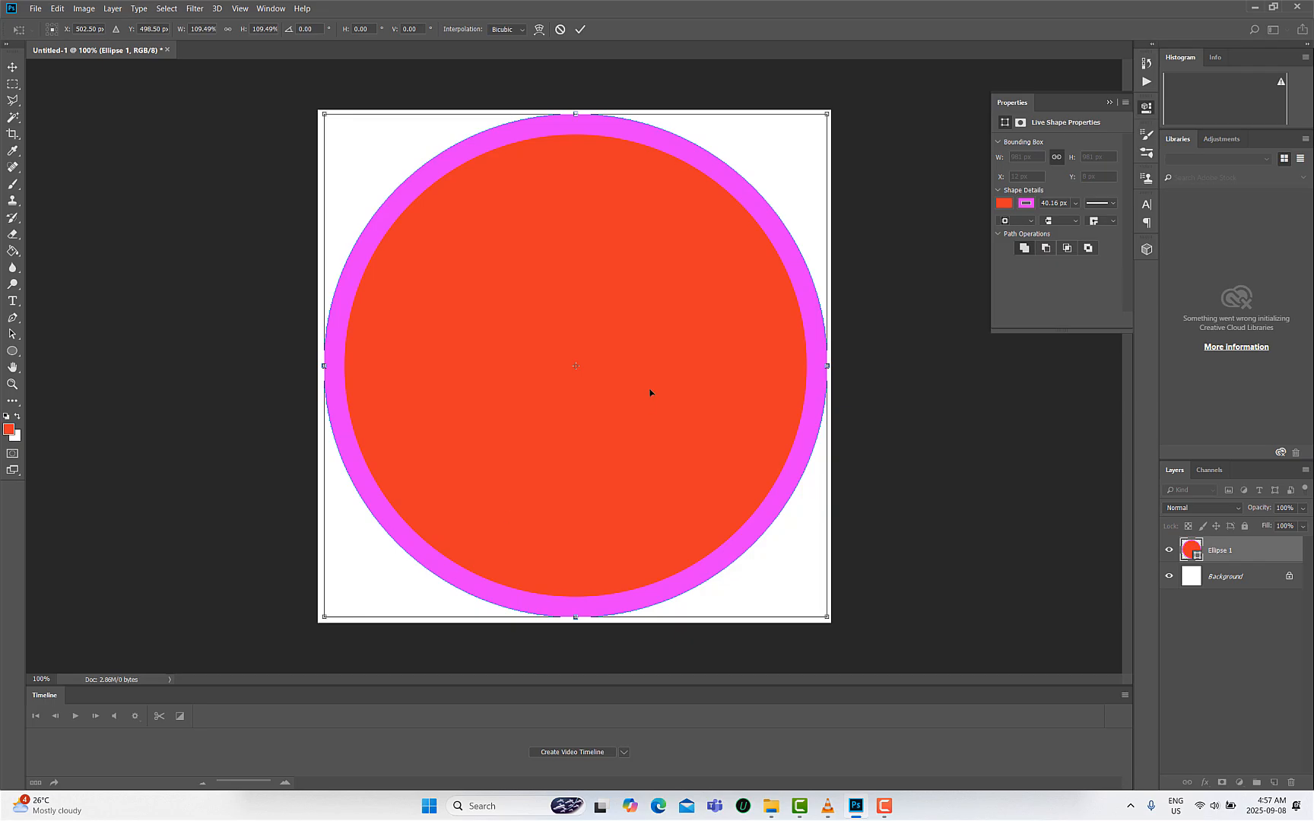
click(13, 68)
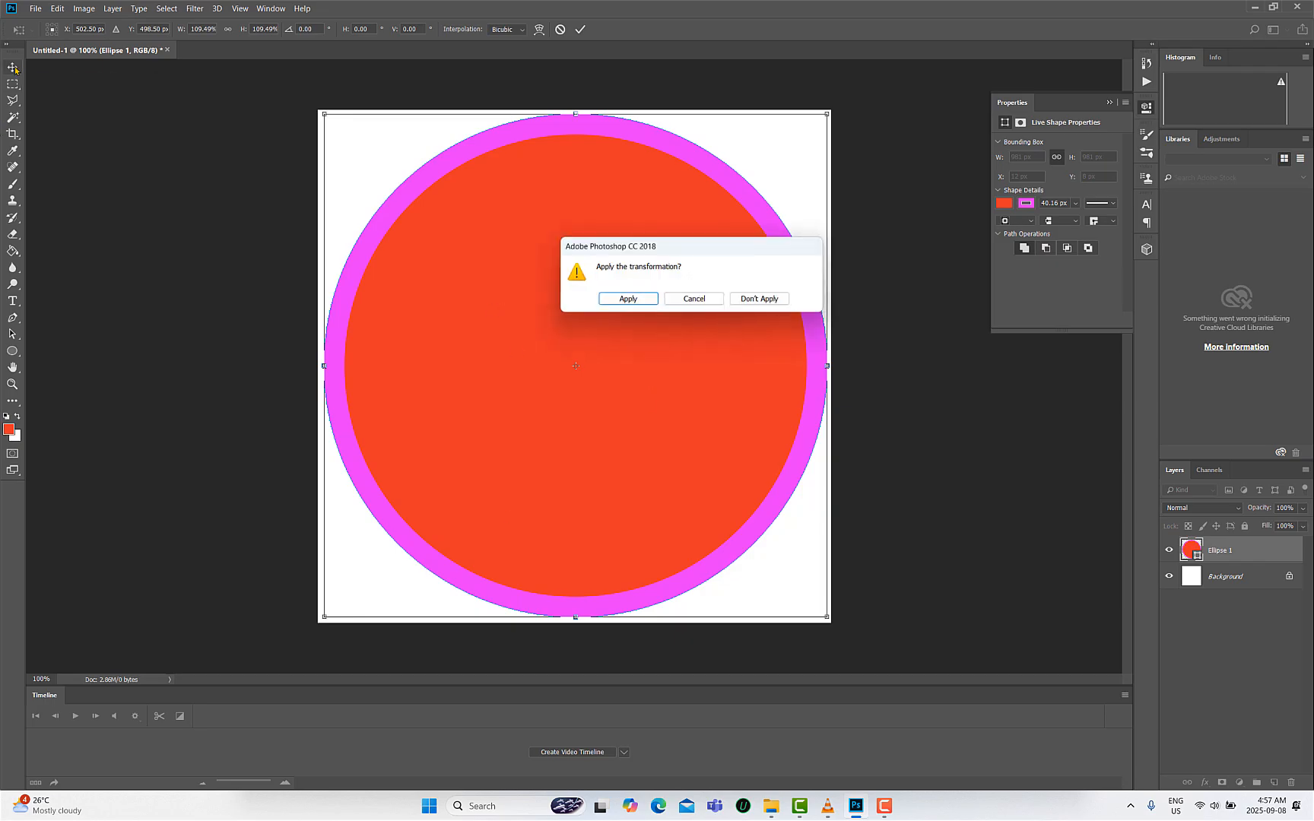
click(620, 299)
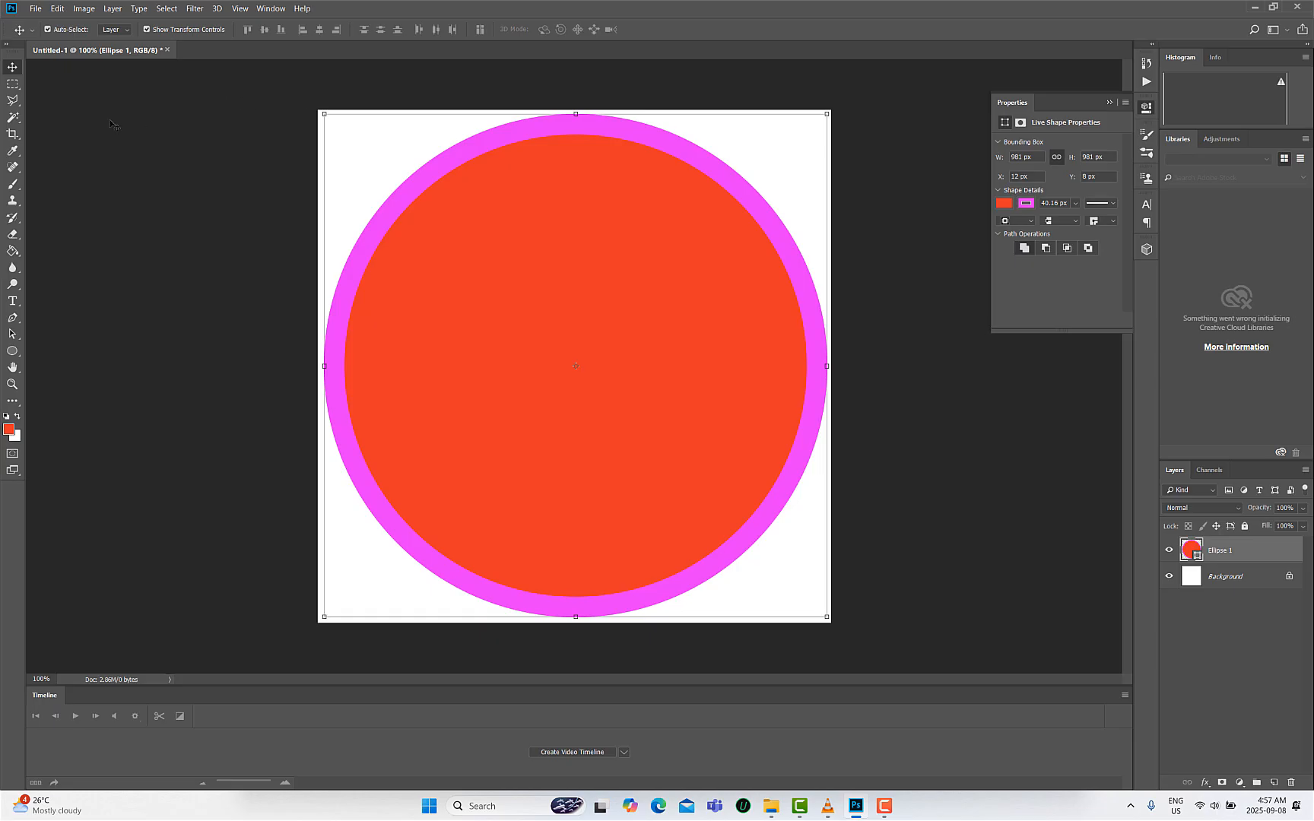
- Select the whole canvas and center the enlarged circle on it vertically and horizontally
click(12, 83)
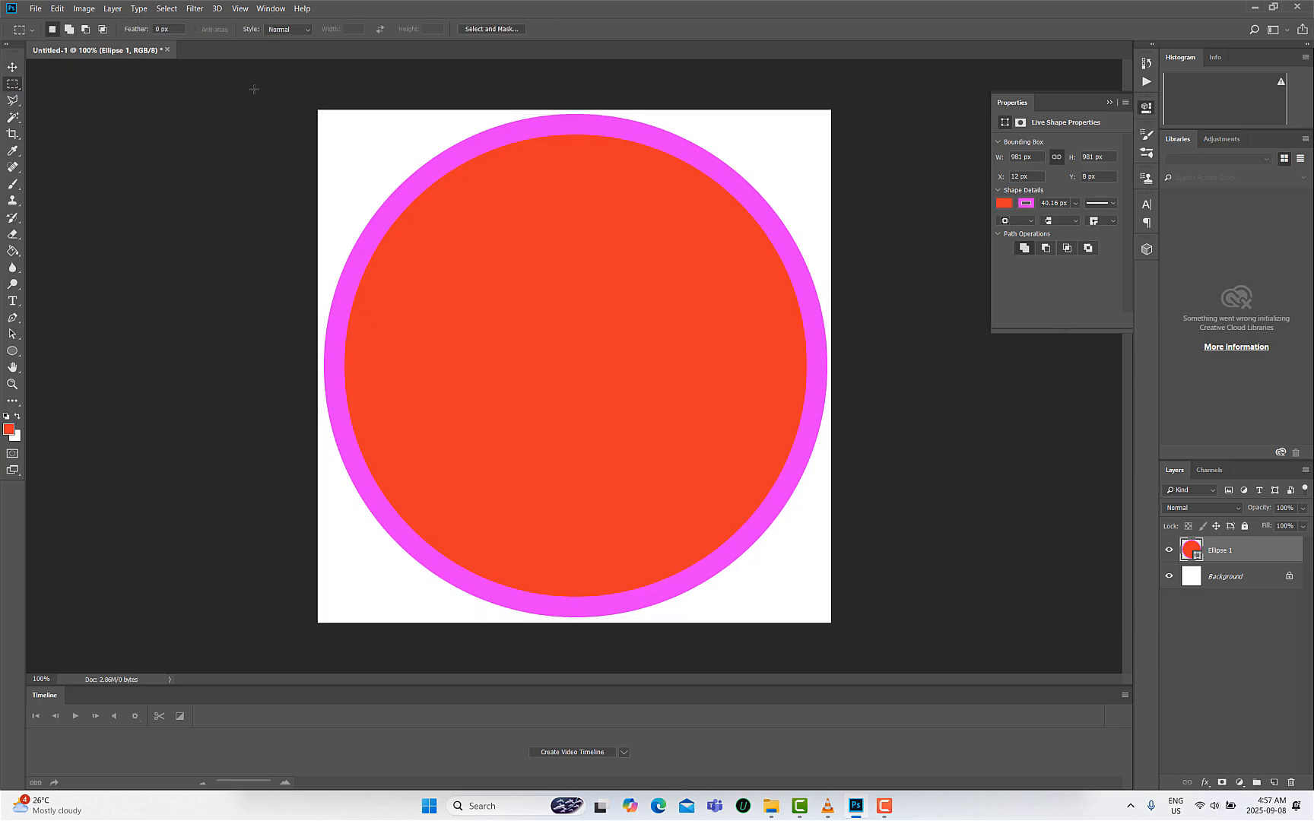
drag(247, 83, 863, 628)
click(13, 67)
click(264, 30)
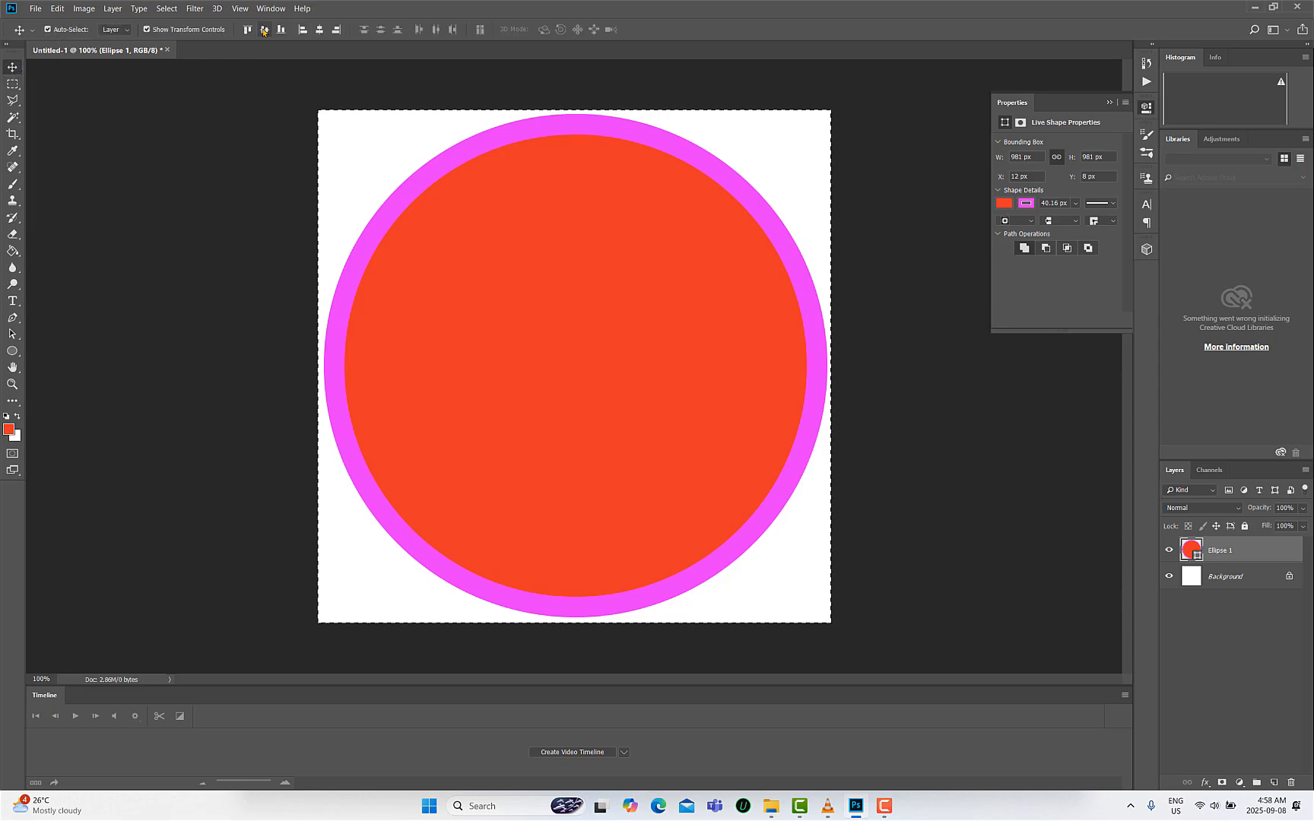
click(320, 30)
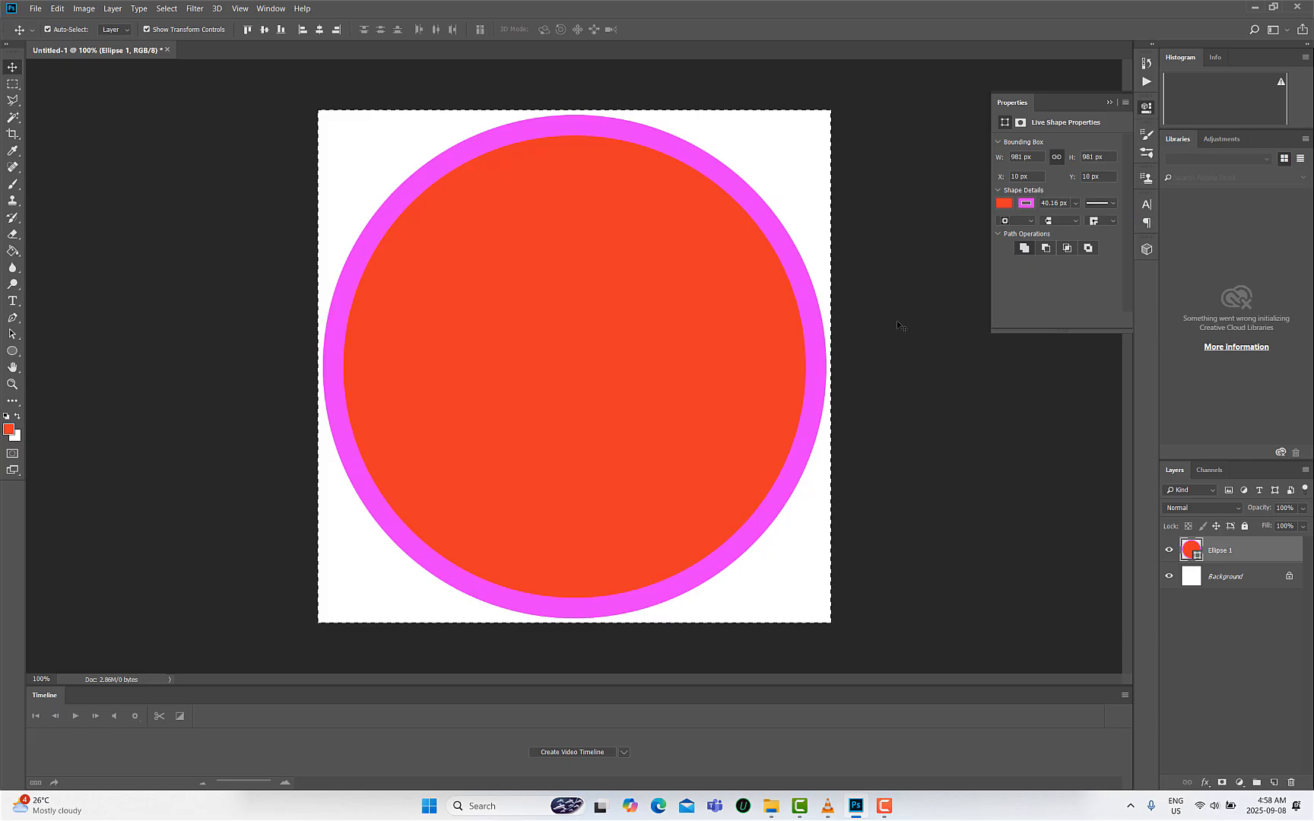
- Remove the circle's fill and hide the Background layer
click(1008, 203)
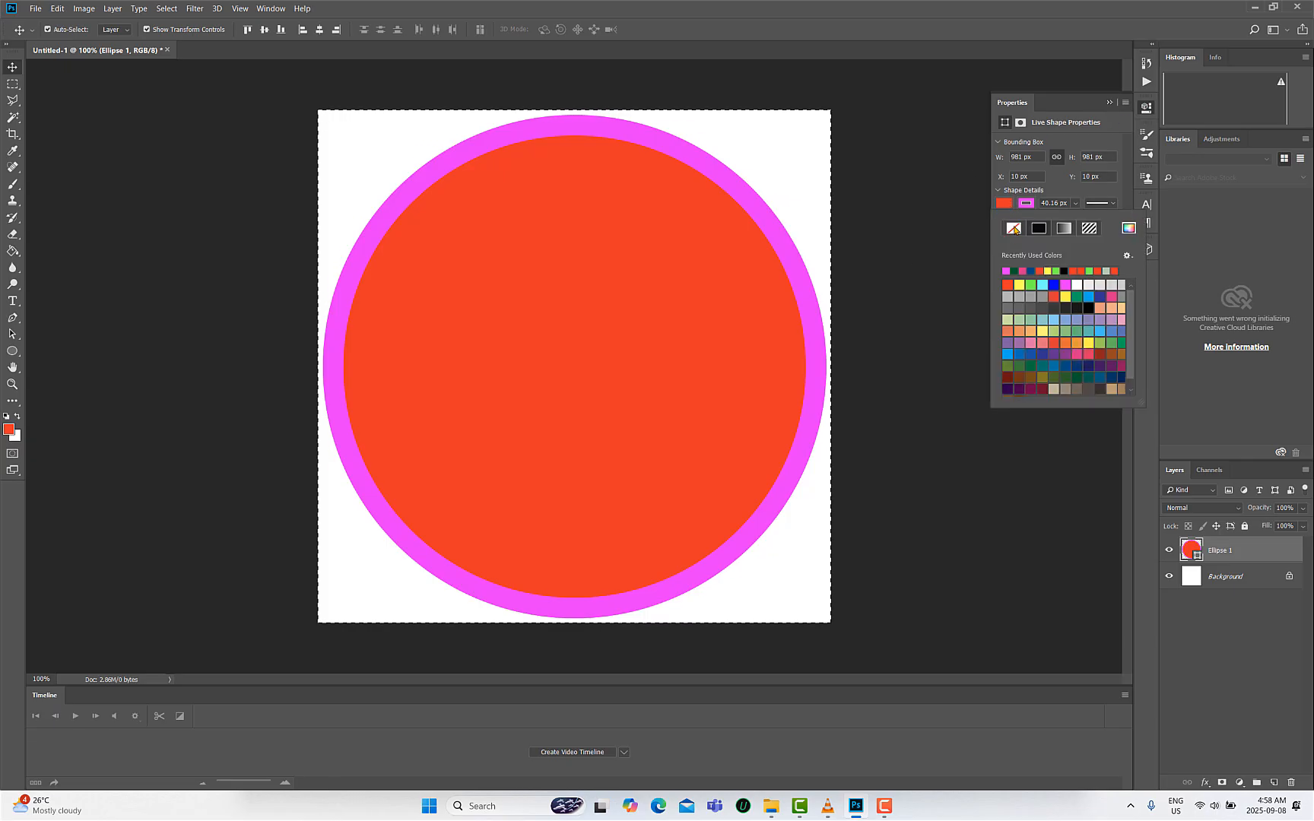
click(1012, 228)
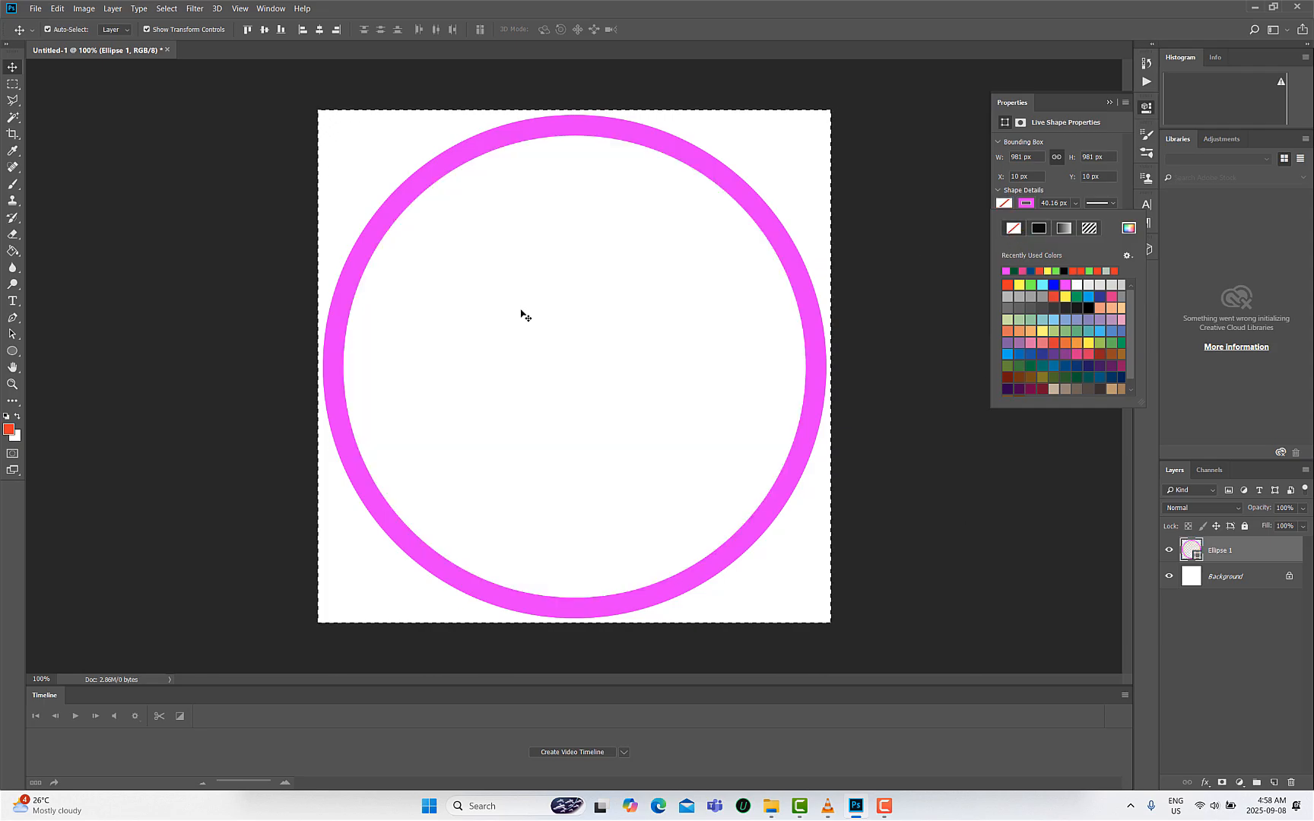
click(1170, 578)
click(1170, 578)
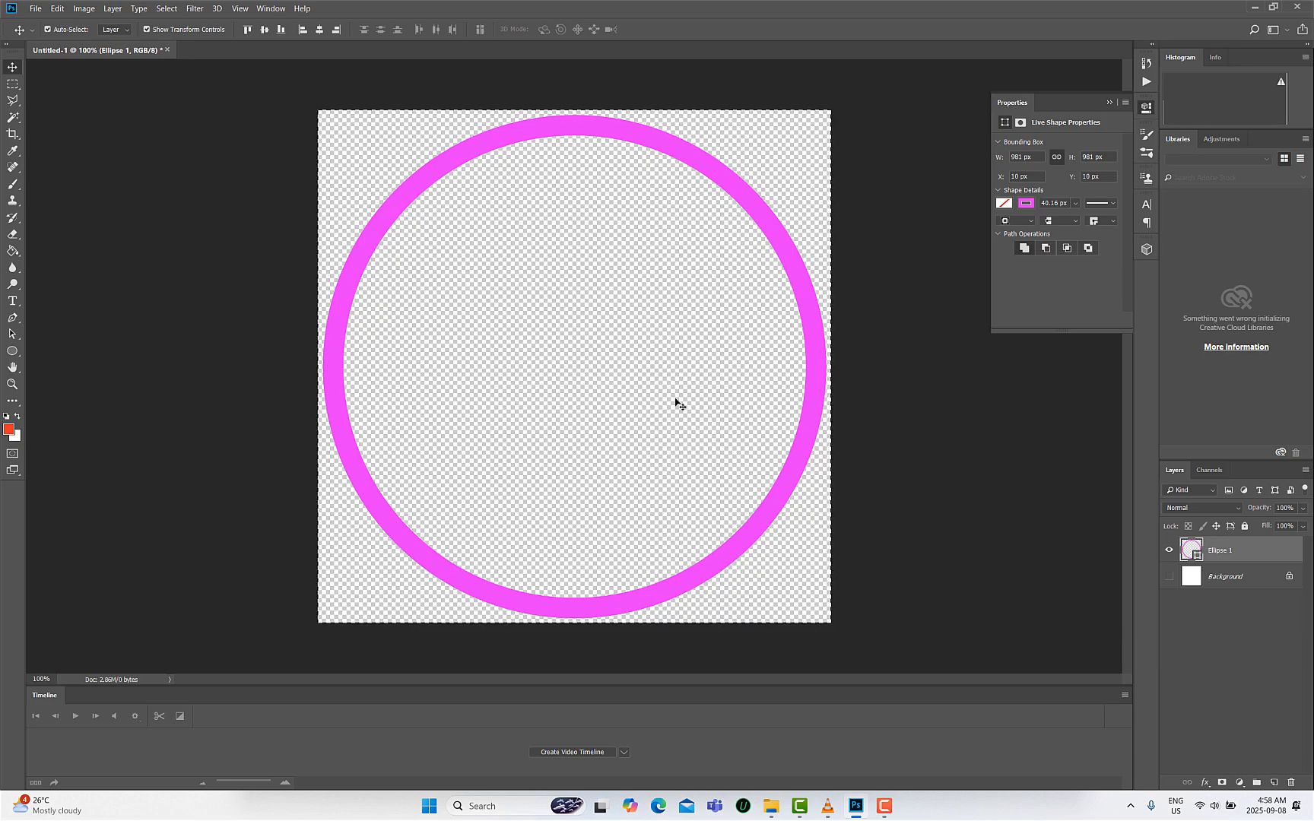
- In the Save As dialog, create a new folder named Mask For Avatar and open it
click(36, 9)
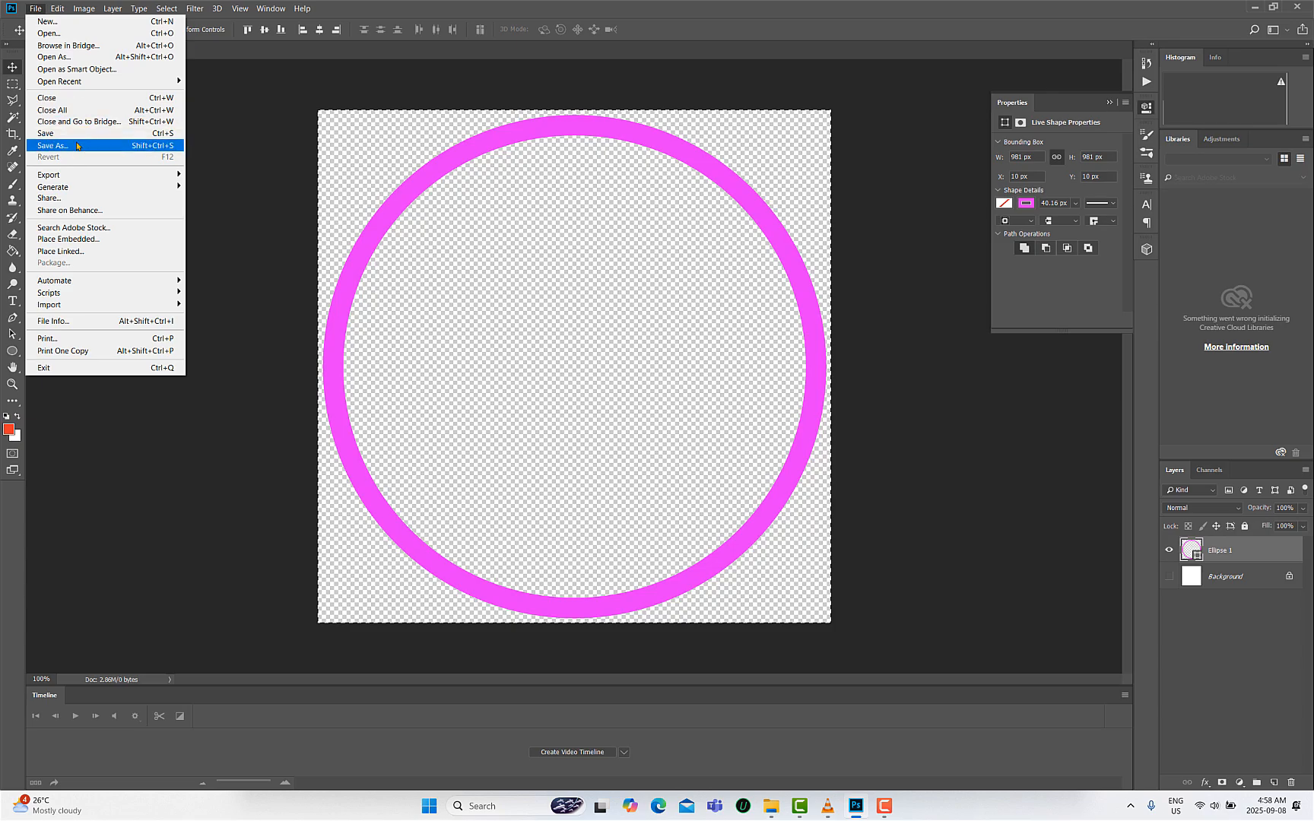
click(77, 145)
click(329, 129)
text(Mask)
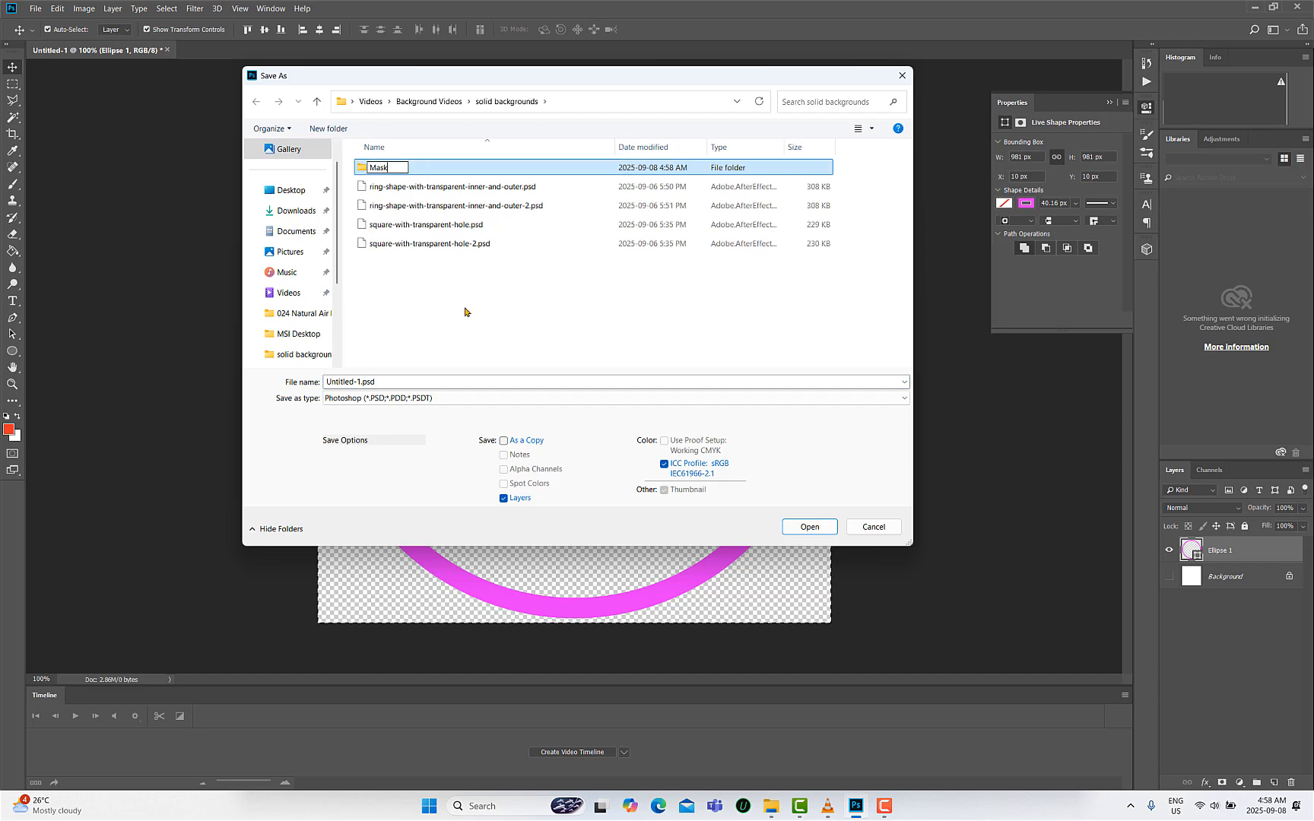
text( For Avatar)
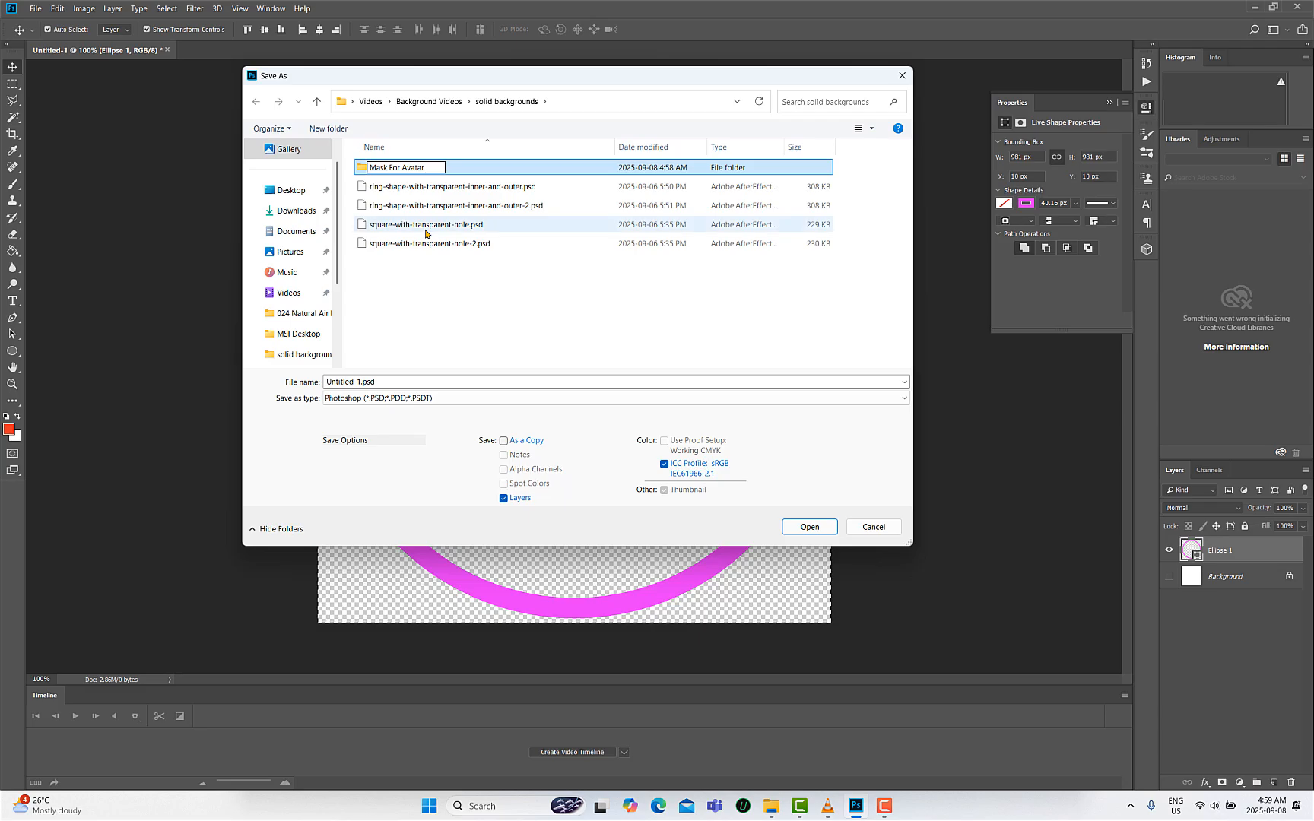
click(446, 327)
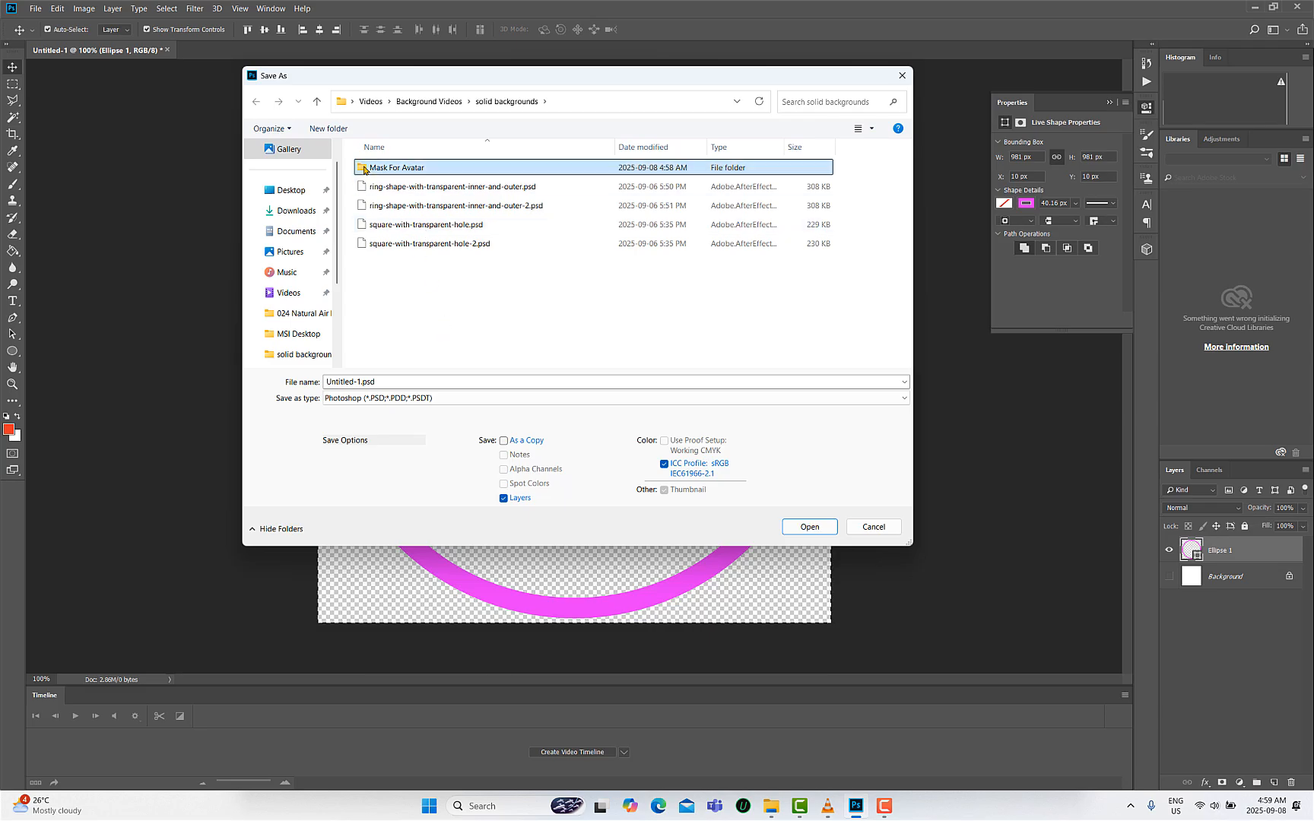
double_click(365, 169)
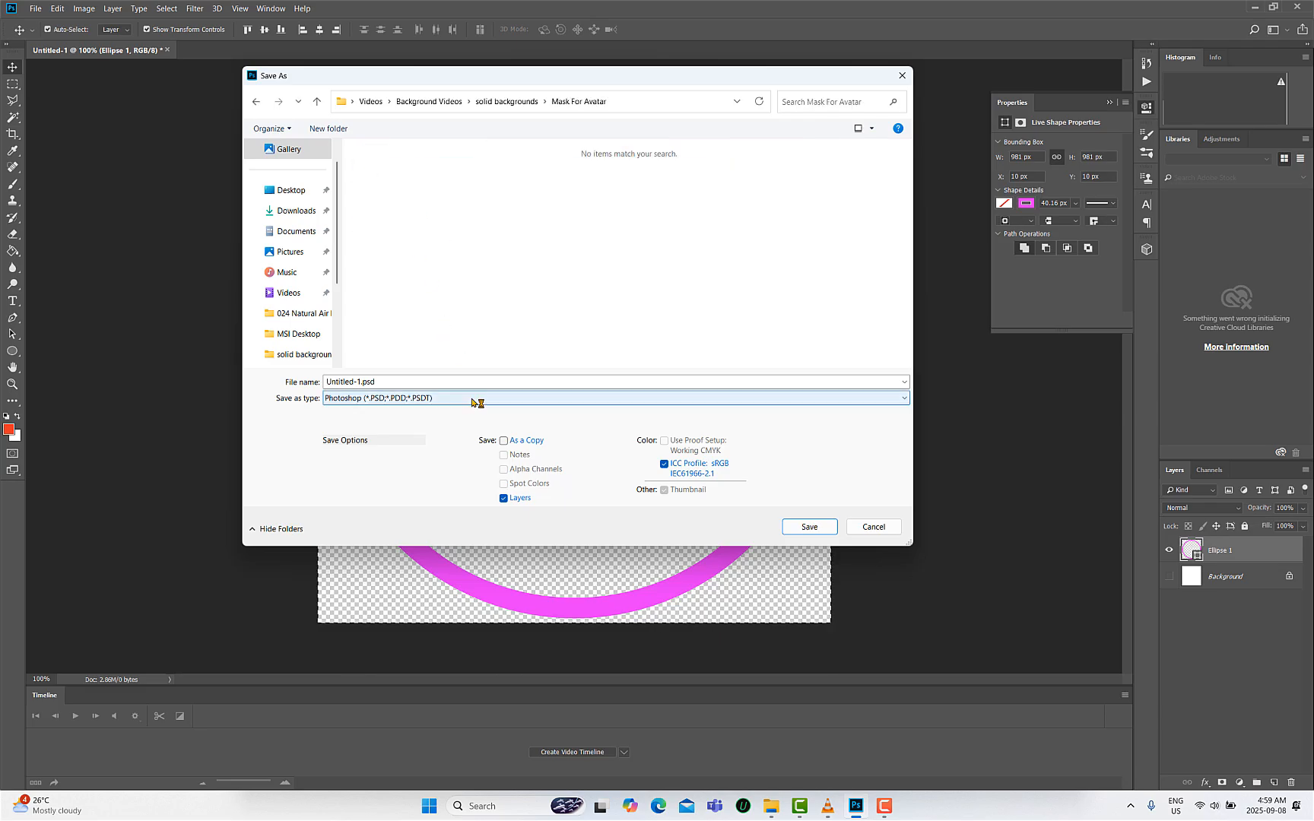
- Save the ring as a PNG file named Pink-Ring with the large file size option
click(516, 400)
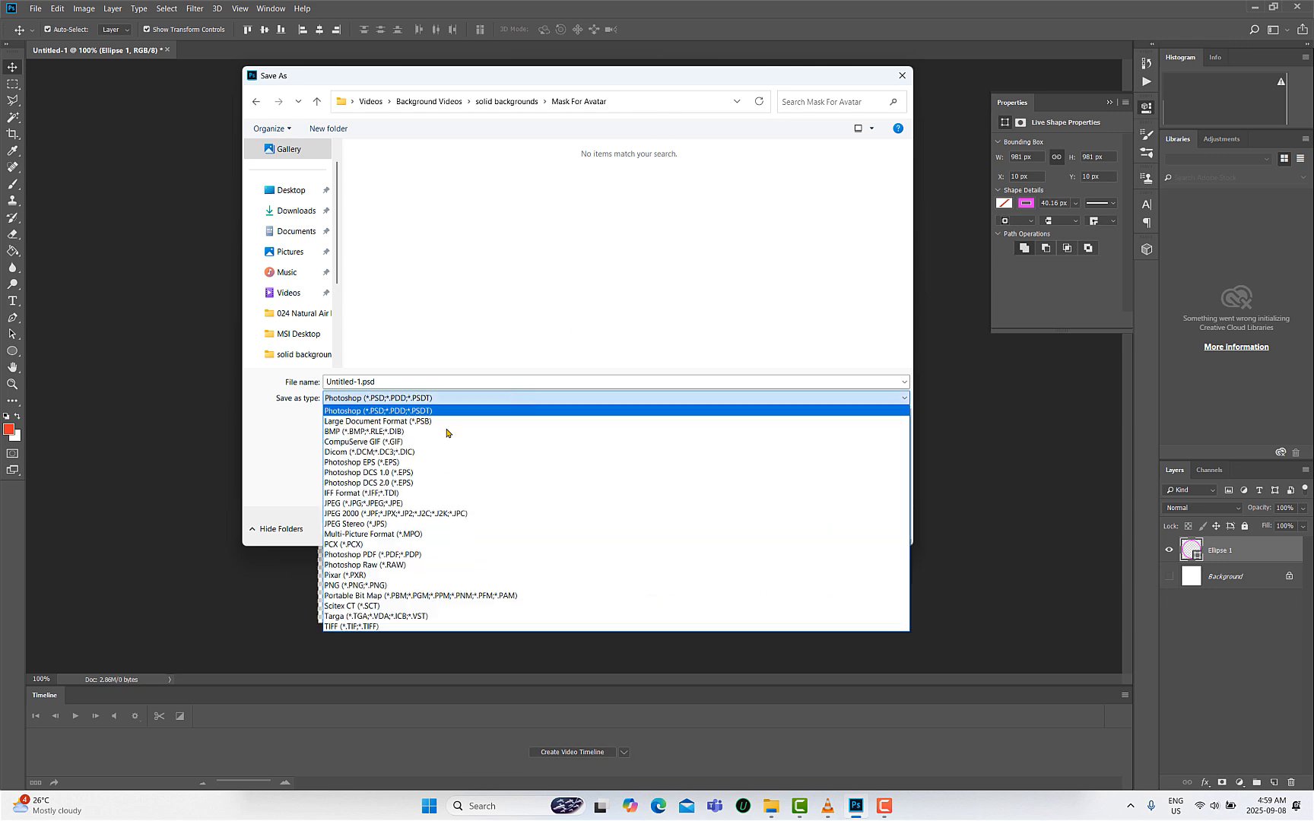
click(375, 586)
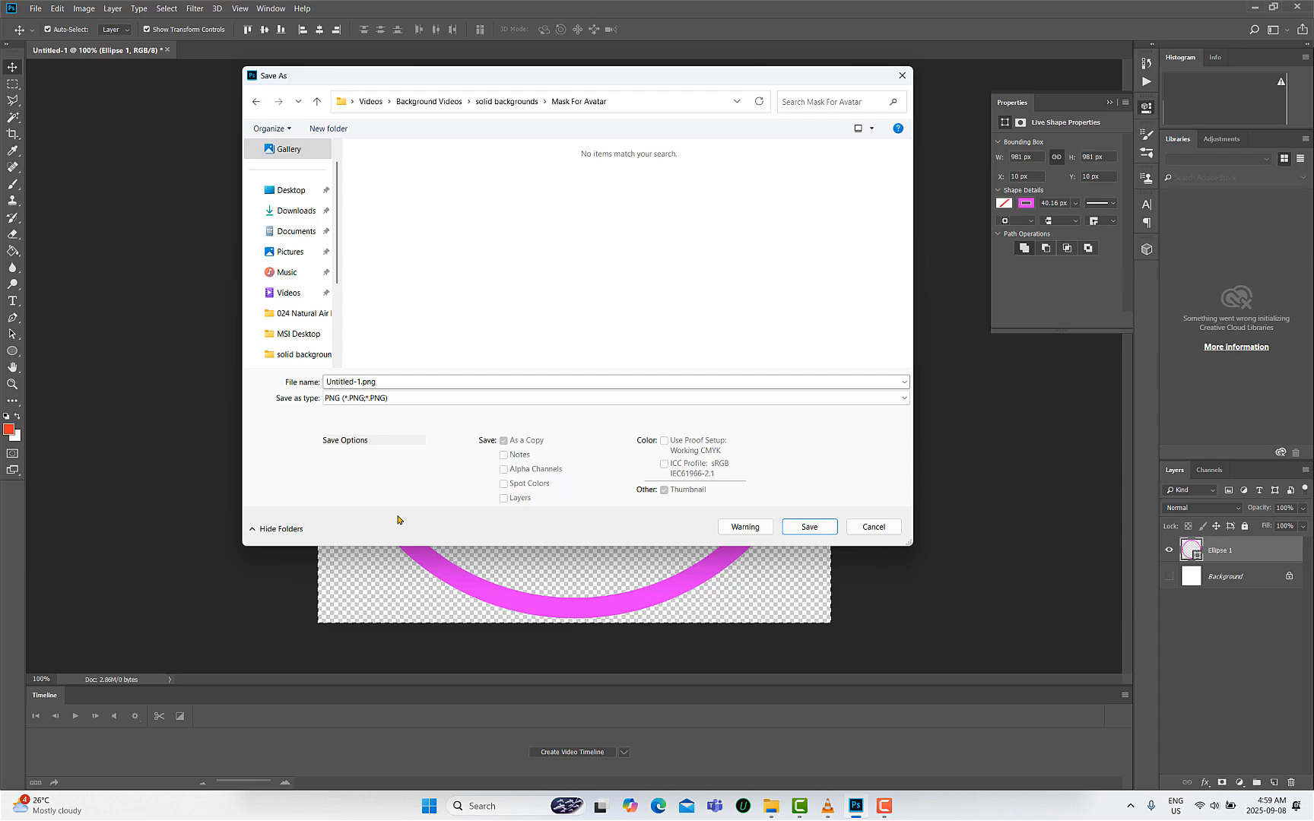
click(389, 383)
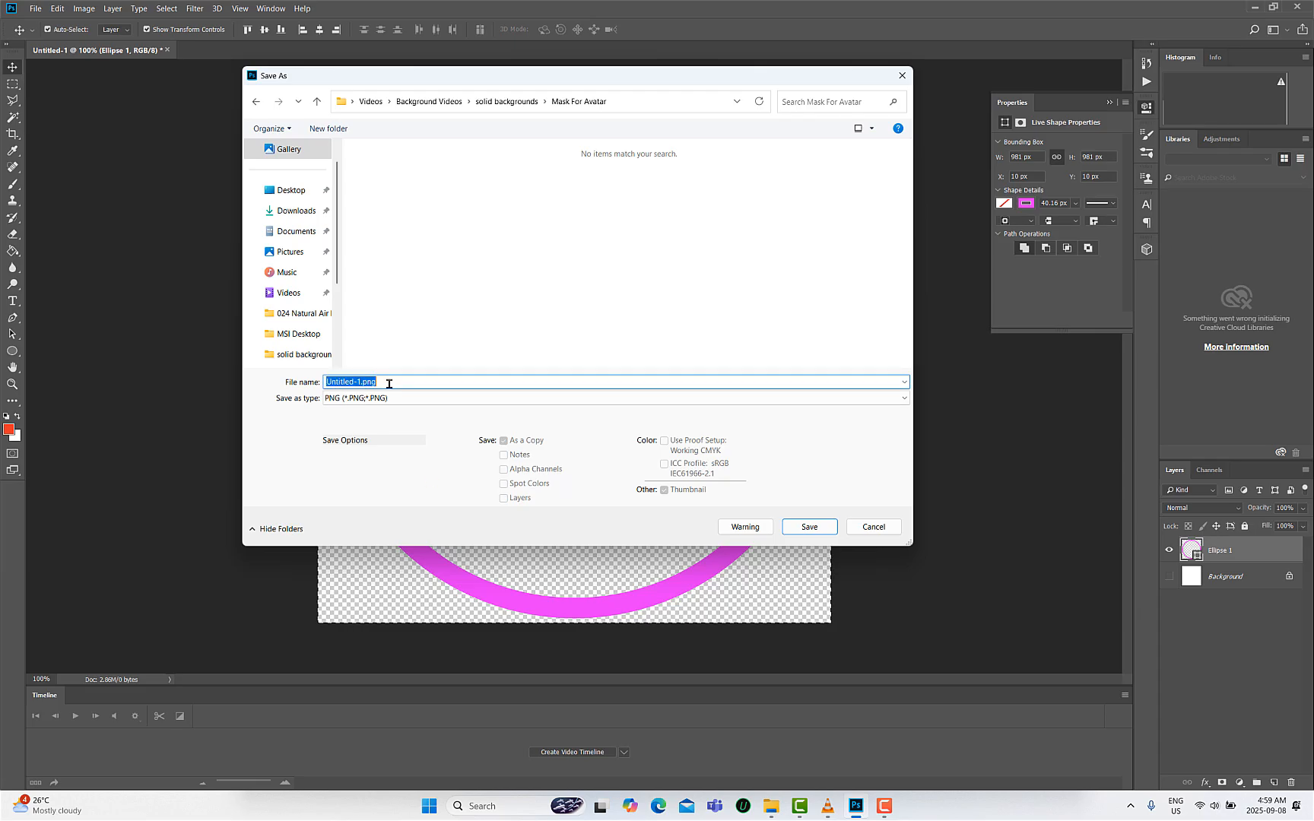
text(Pink)
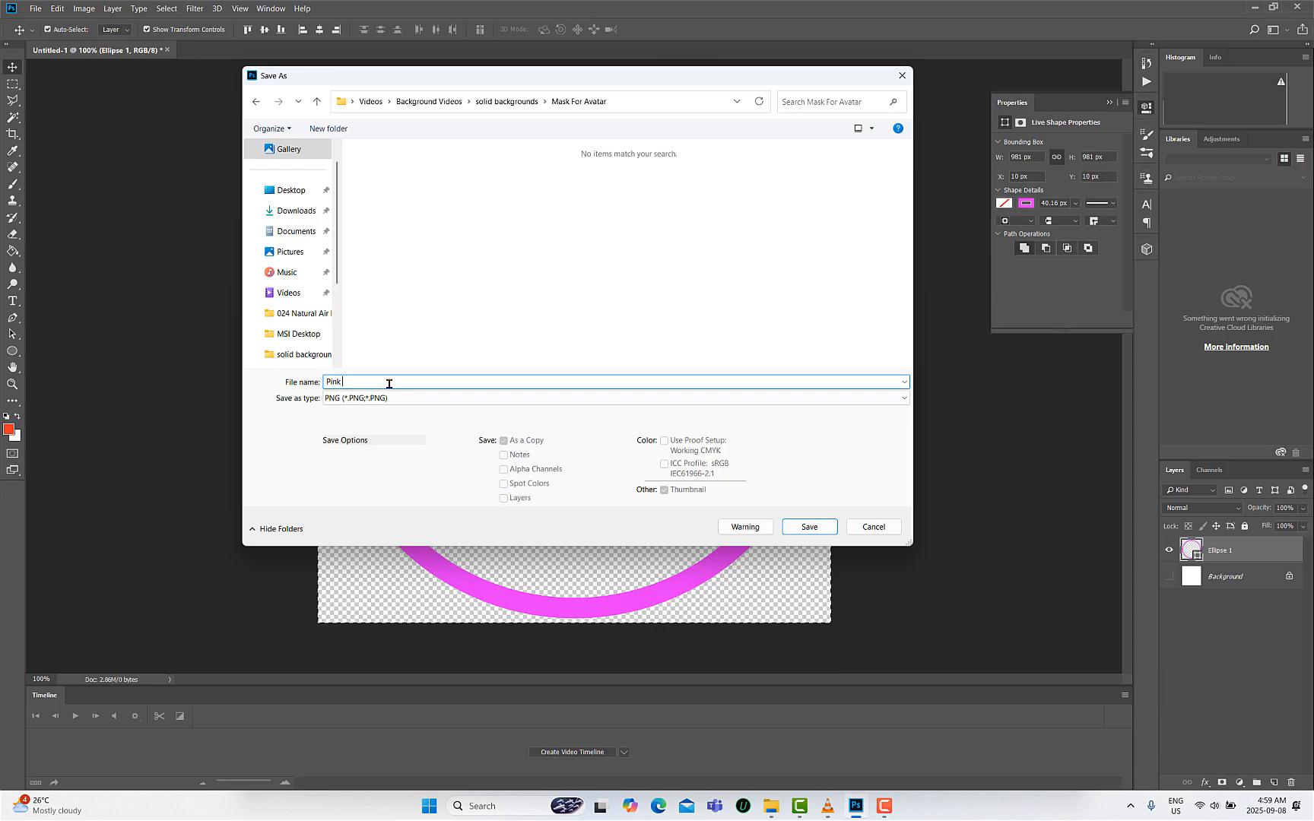
text(-Ring)
click(791, 527)
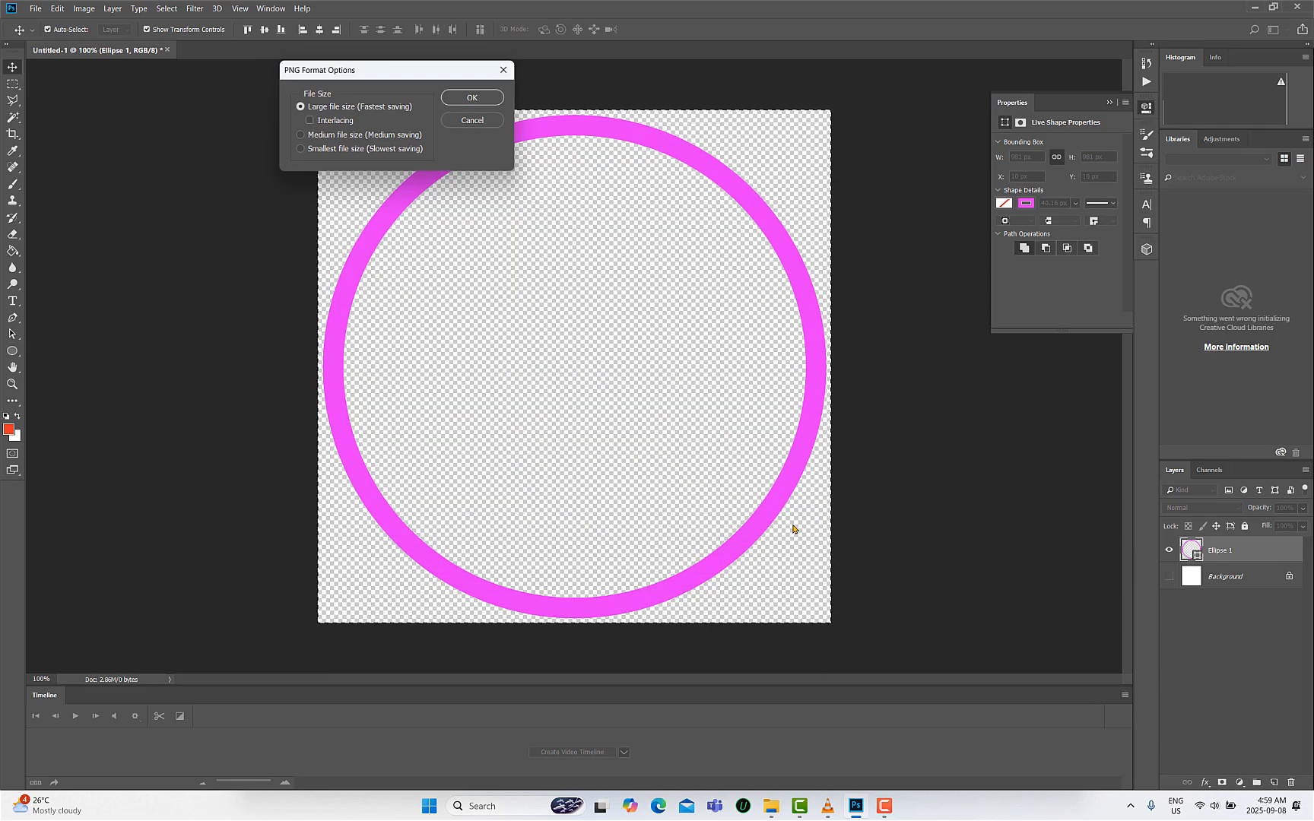
click(471, 97)
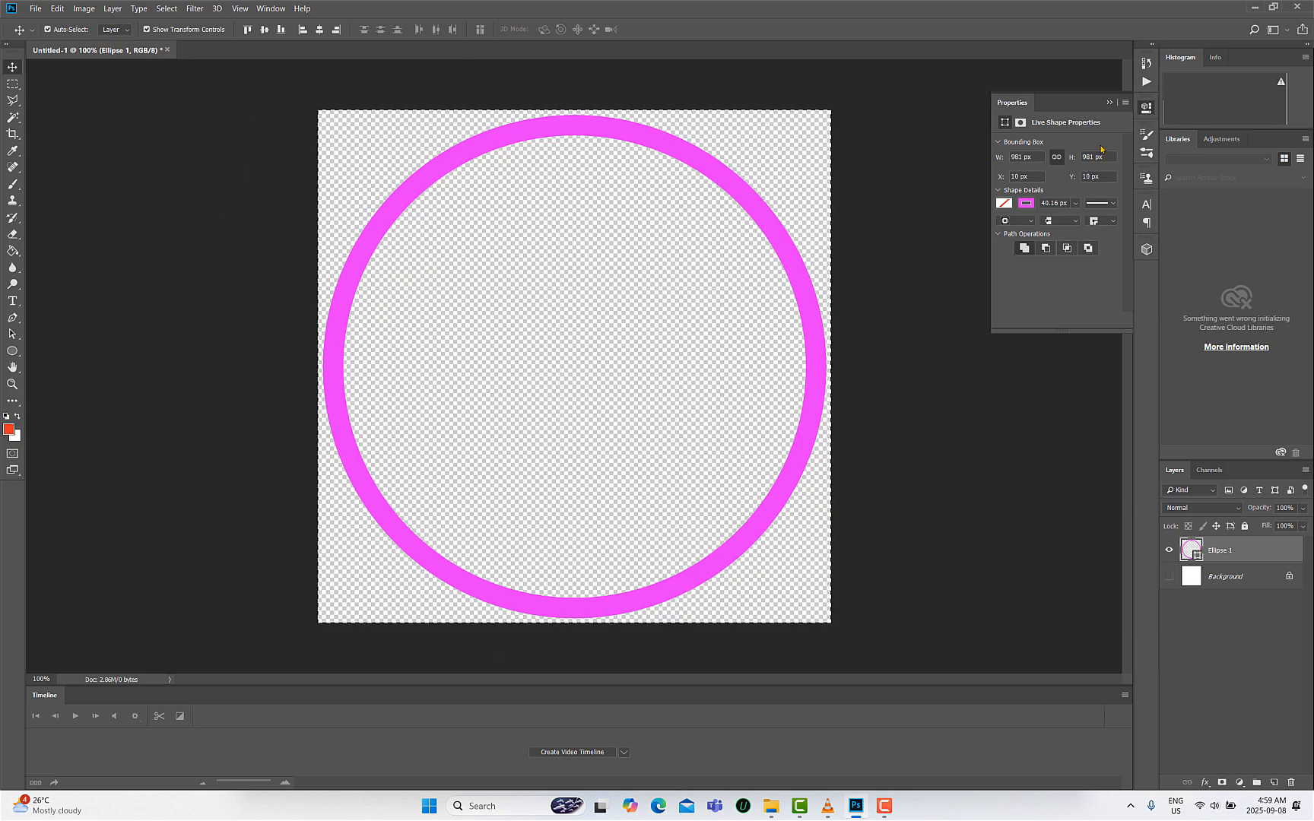
- Change the ring's stroke colour to dark green and widen the stroke to about 144 px
click(1029, 207)
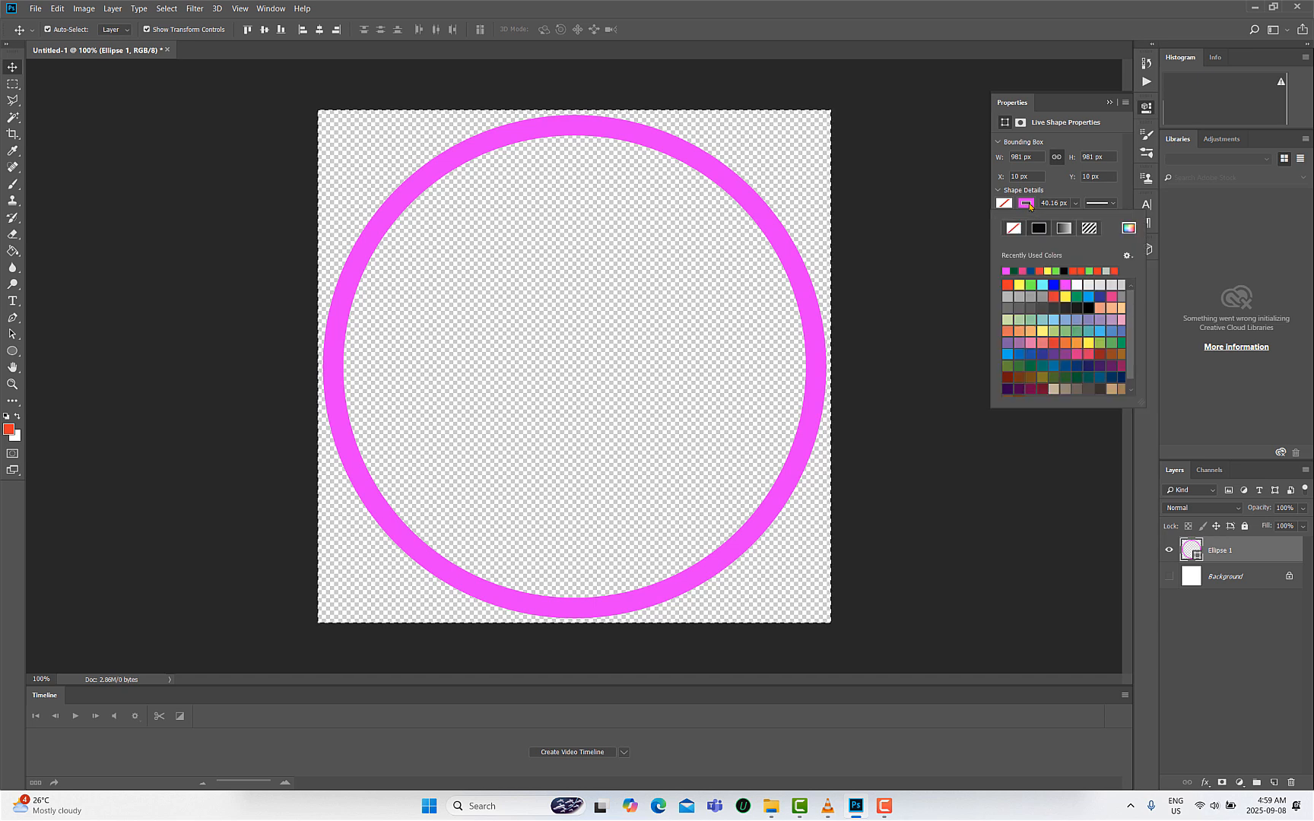
click(1015, 271)
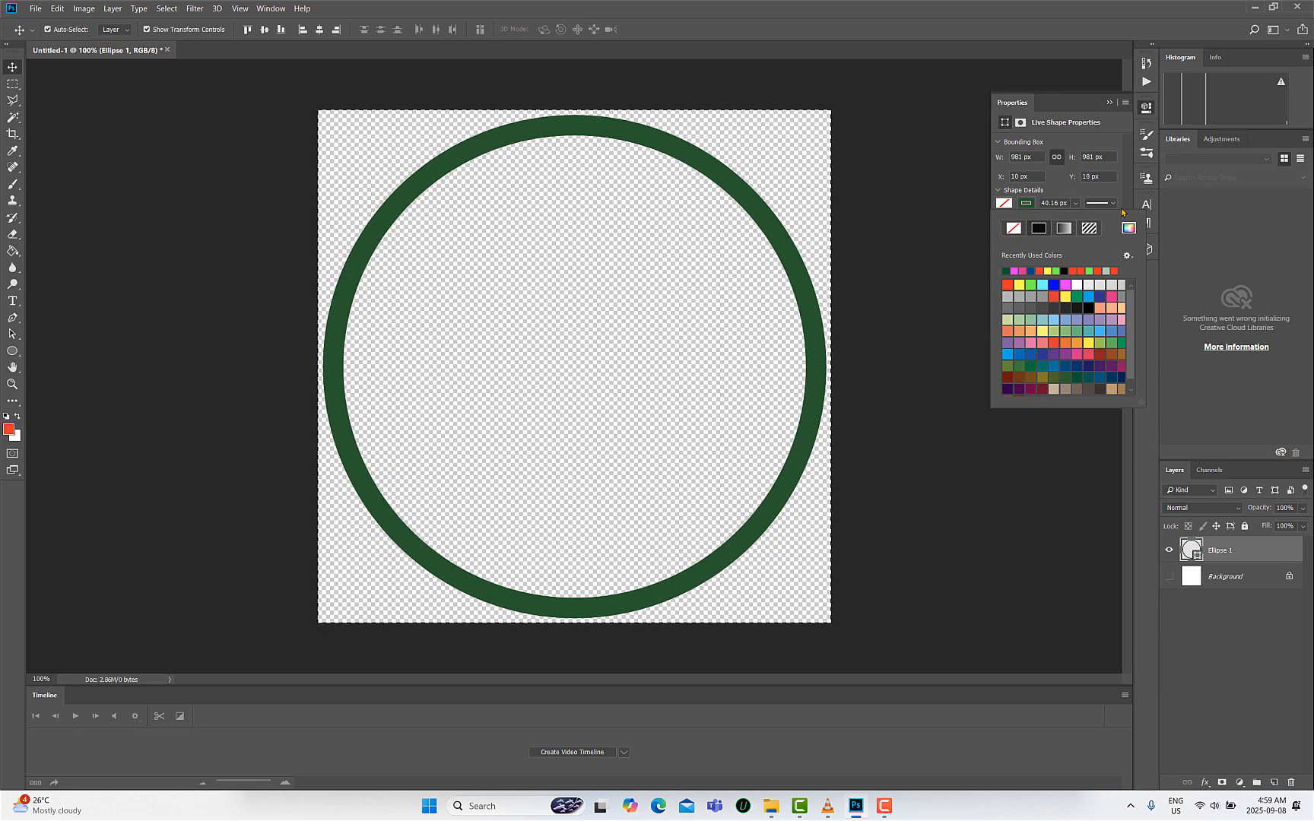
click(1076, 204)
drag(1081, 218, 1098, 219)
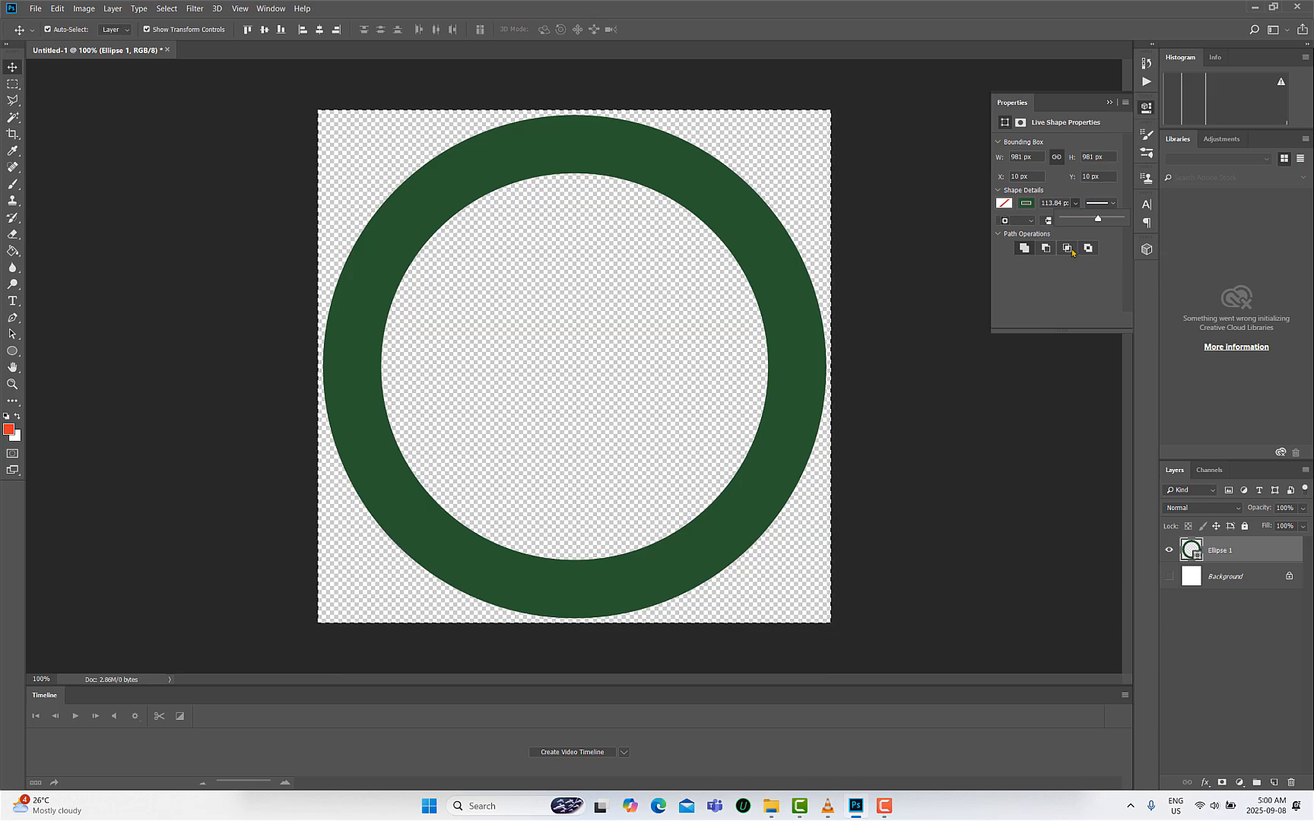
drag(1098, 219, 1108, 220)
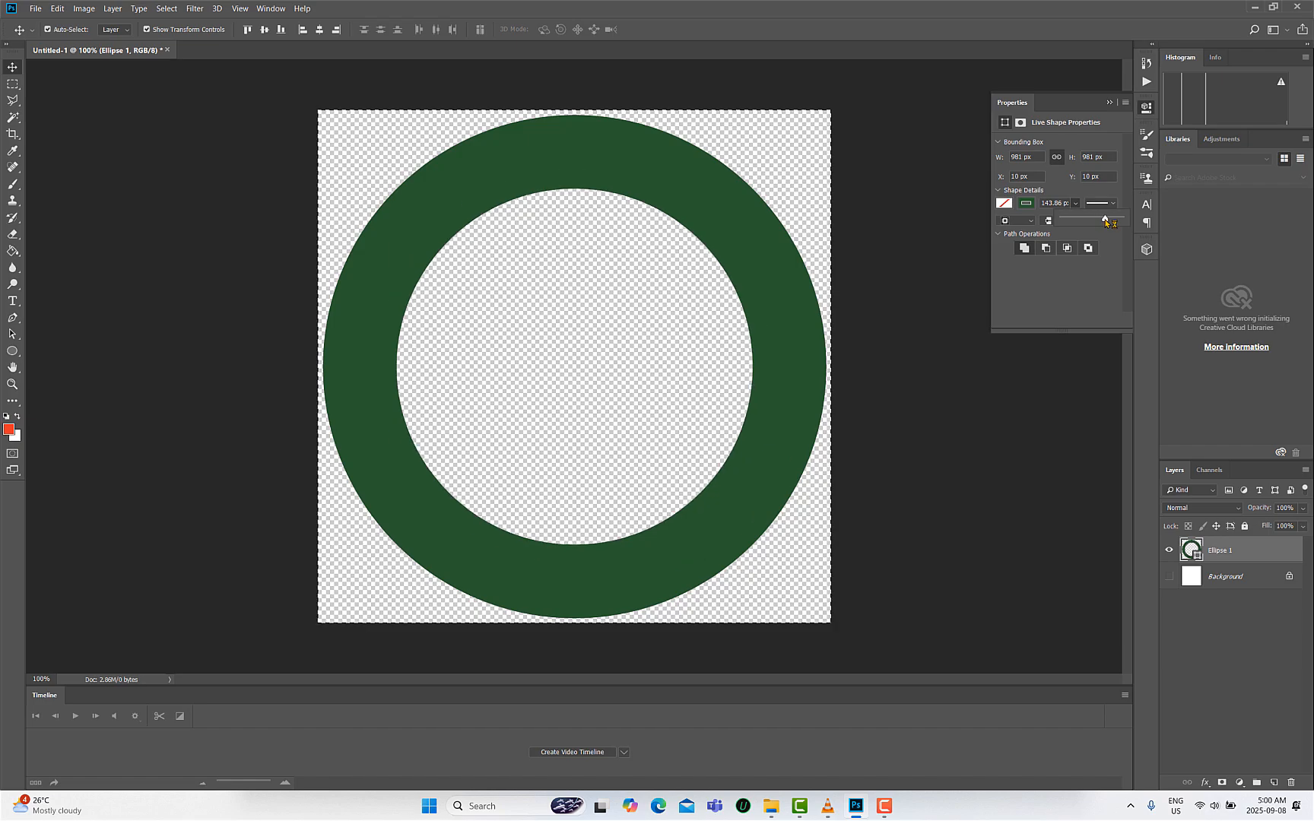
- Align the stroke outside the path and widen it to 1200 px
click(1031, 222)
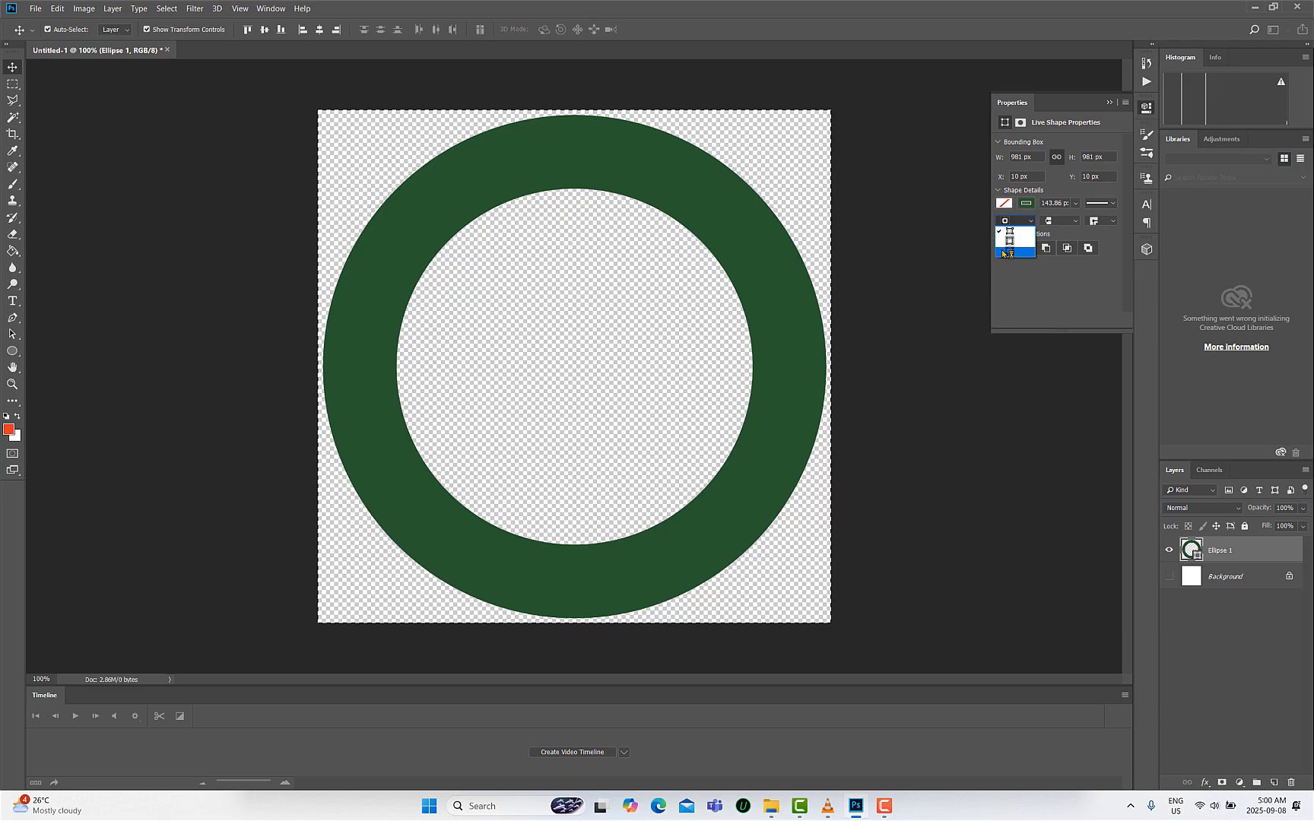
click(1009, 251)
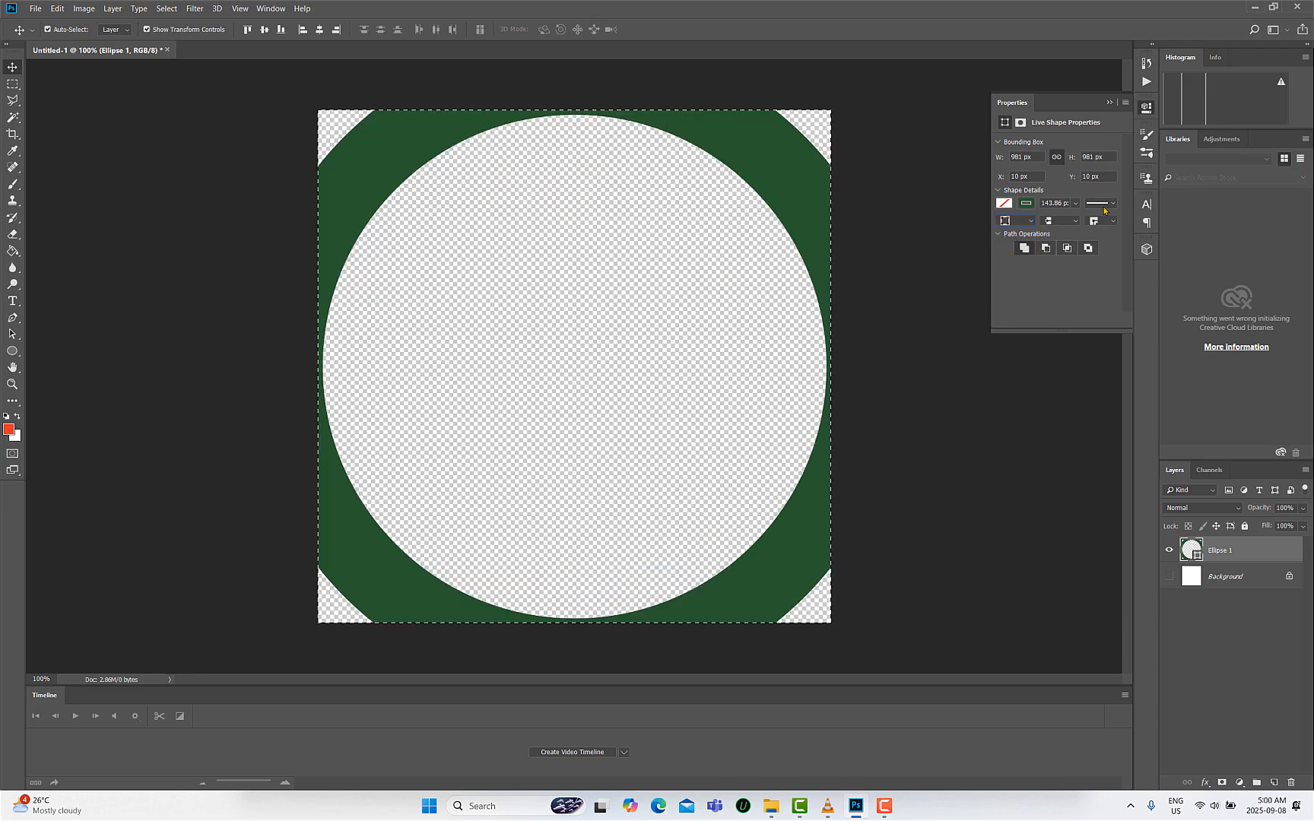
click(1076, 205)
drag(1076, 221, 1113, 221)
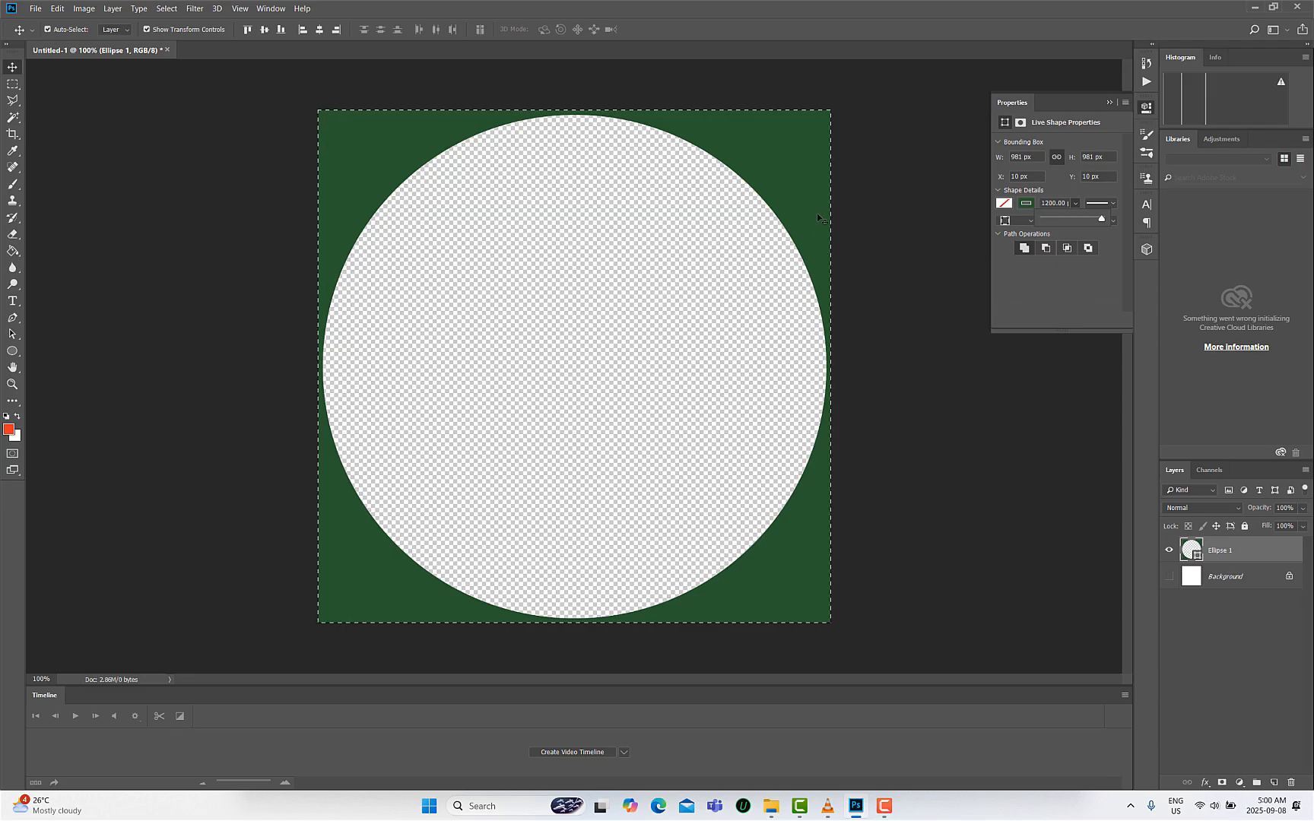
mouse_move(1100, 221)
mouse_down()
mouse_move(1063, 220)
mouse_move(1120, 220)
mouse_up()
- Switch the stroke alignment and reduce the stroke width to about 73 px
click(1031, 222)
click(1014, 245)
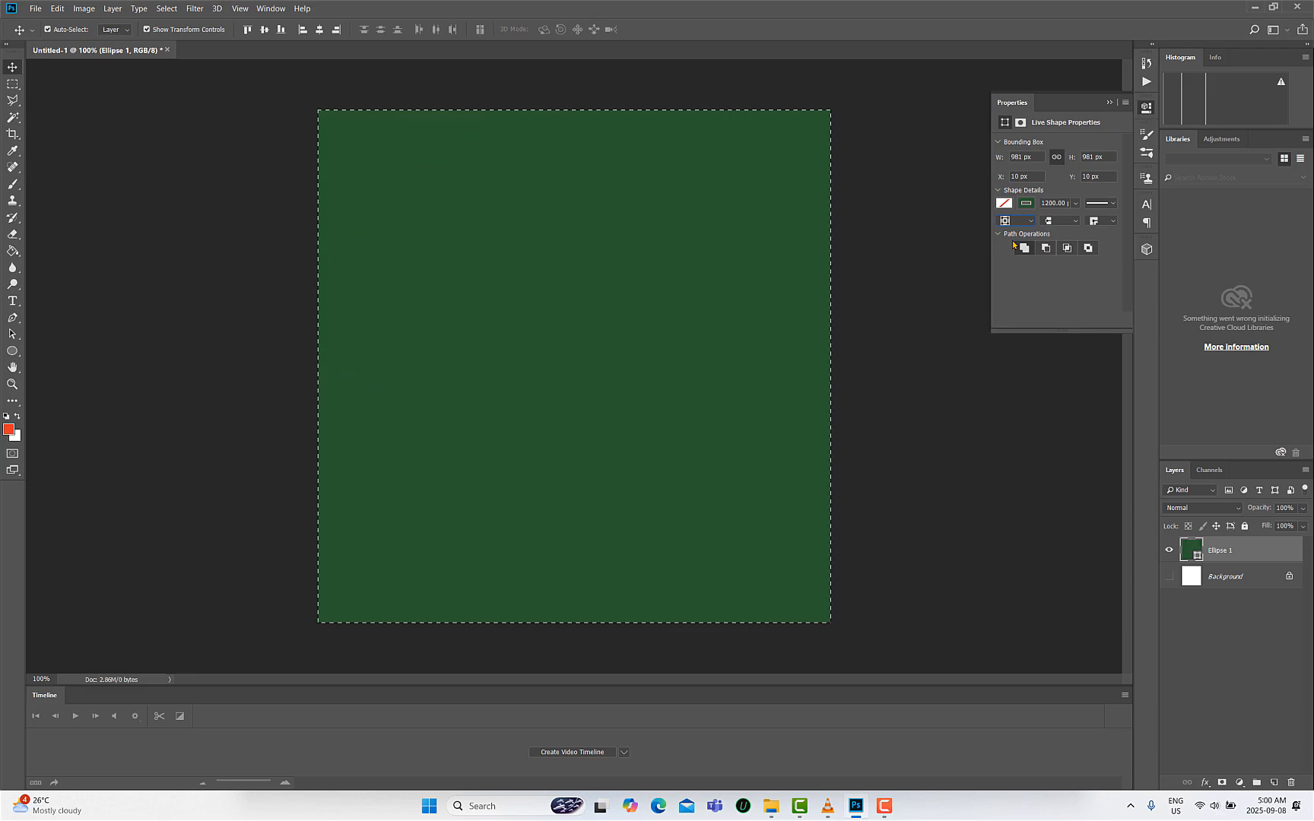
click(1075, 203)
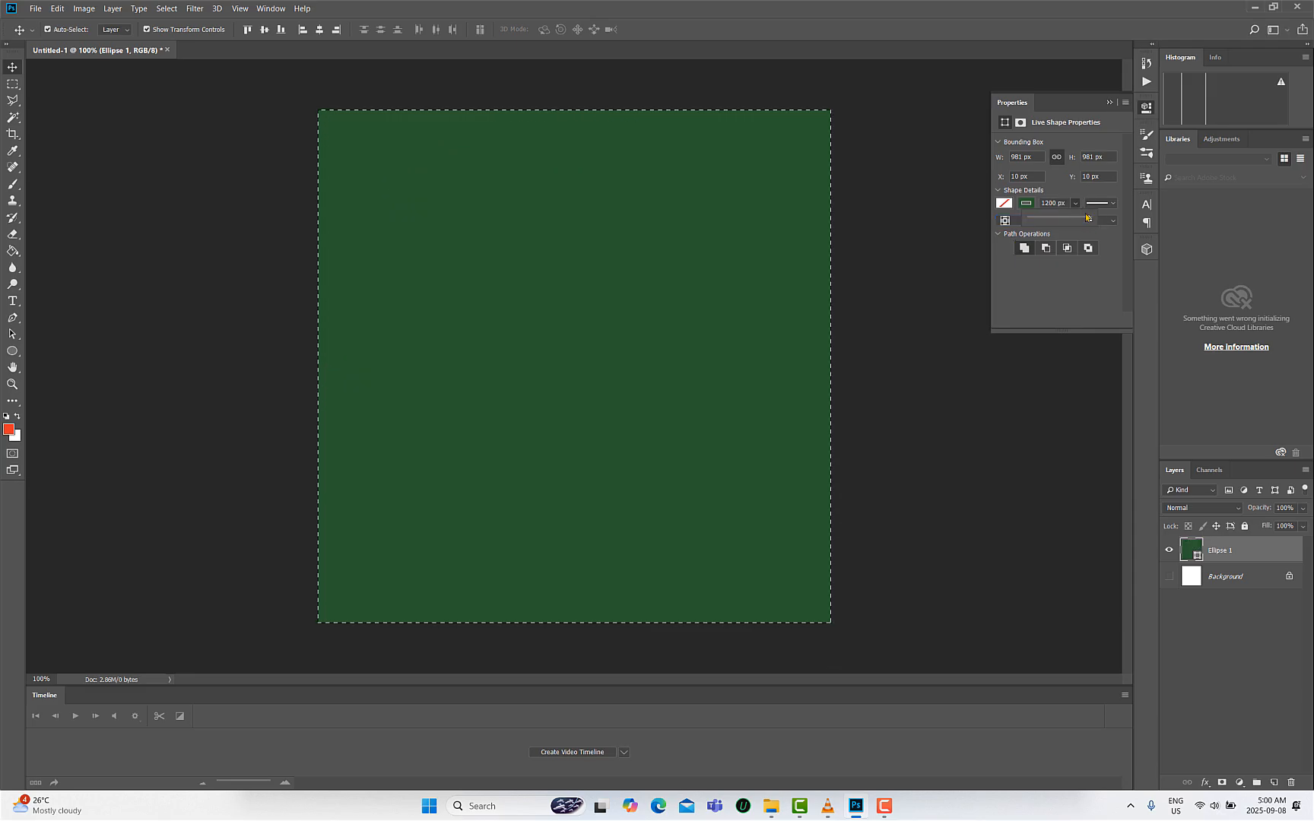
drag(1088, 221, 1055, 221)
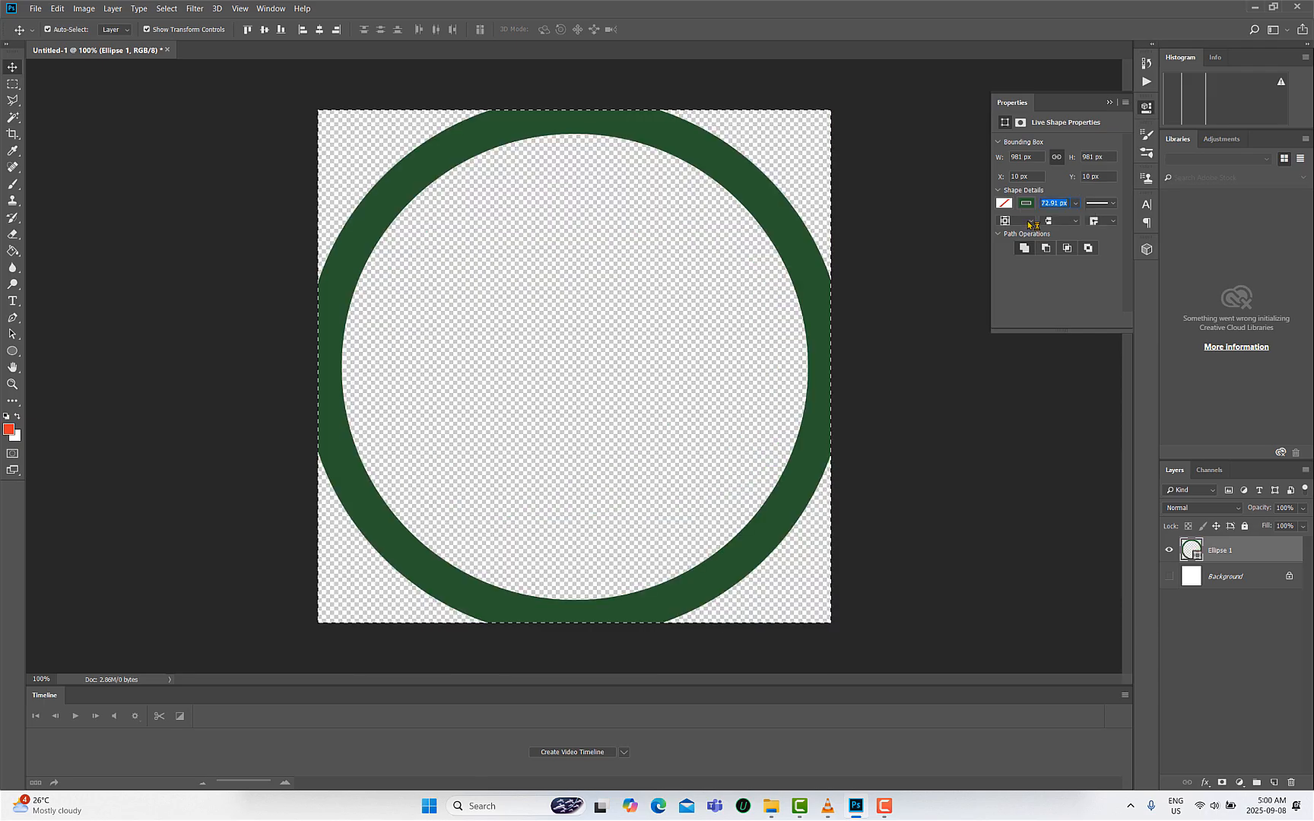
- Align the stroke outside the path and reduce the stroke width to about 24 px
click(1030, 221)
click(1018, 252)
click(1076, 203)
mouse_move(1075, 220)
mouse_down()
mouse_move(1106, 222)
mouse_move(1071, 222)
mouse_up()
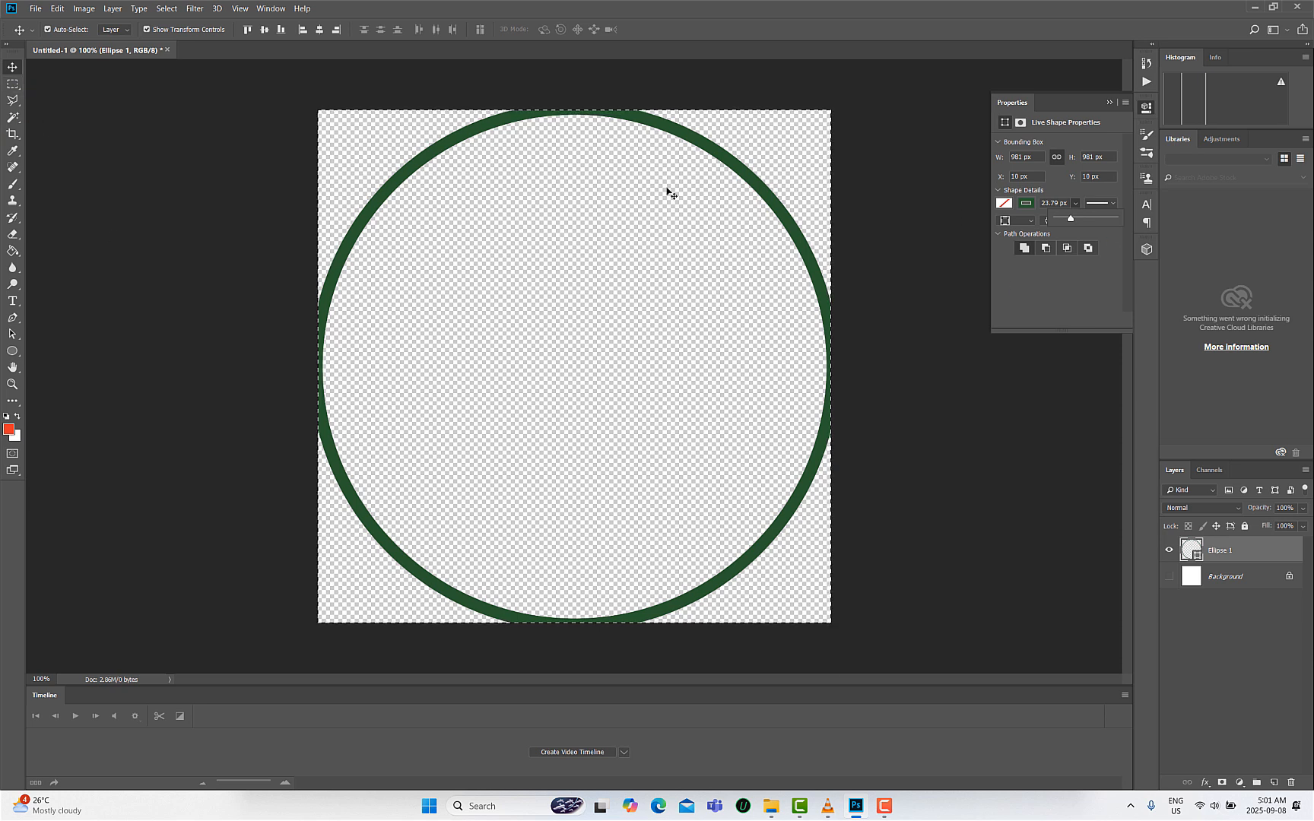
- Scale the green ring down to about 920 px and center it on the canvas
click(13, 85)
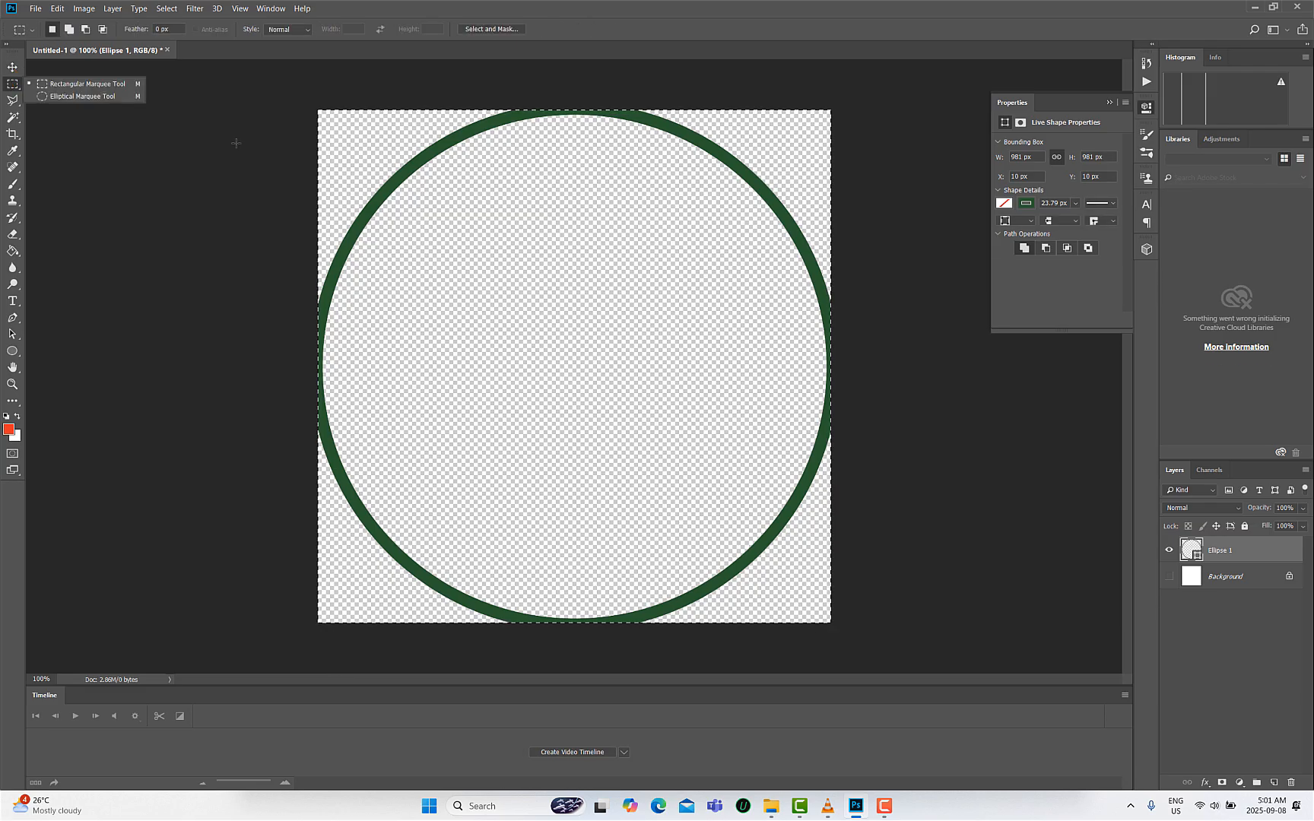
click(428, 162)
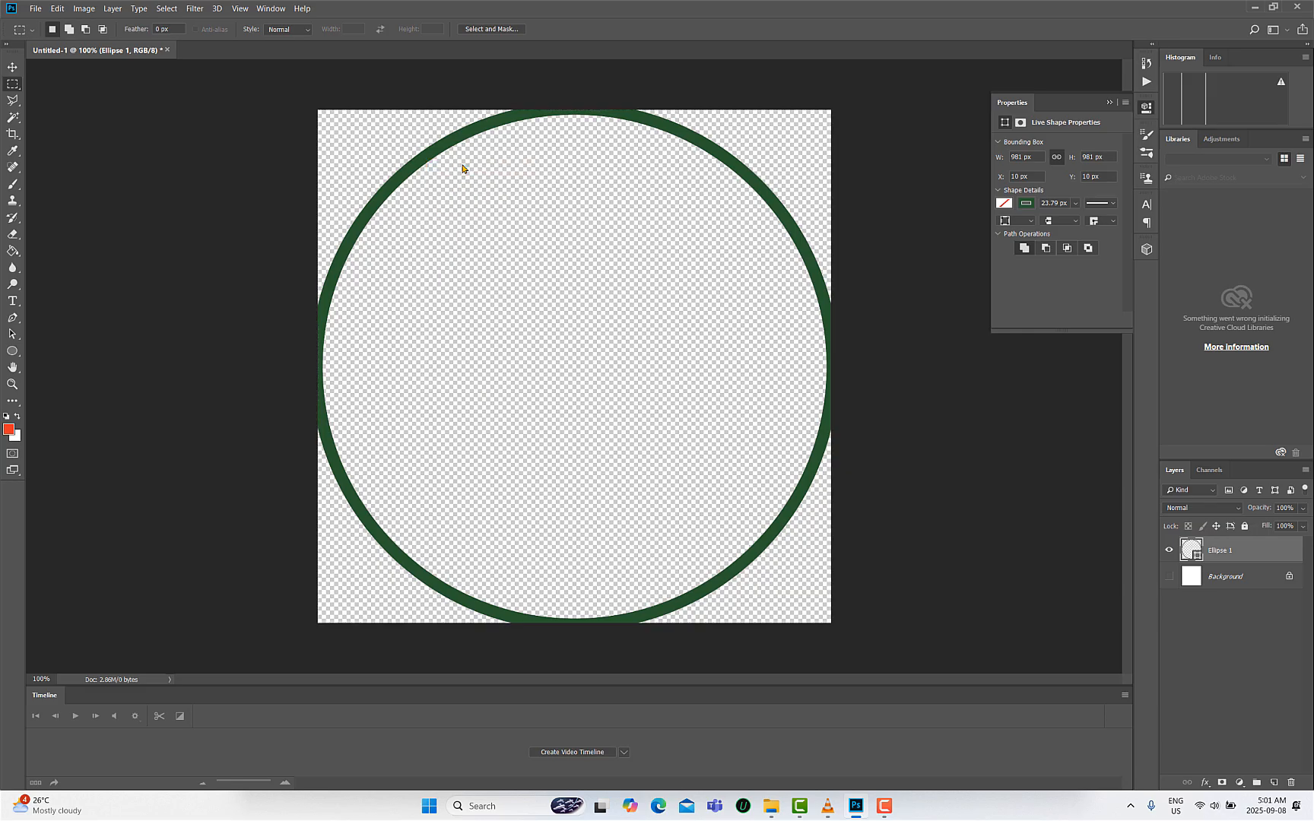
click(13, 67)
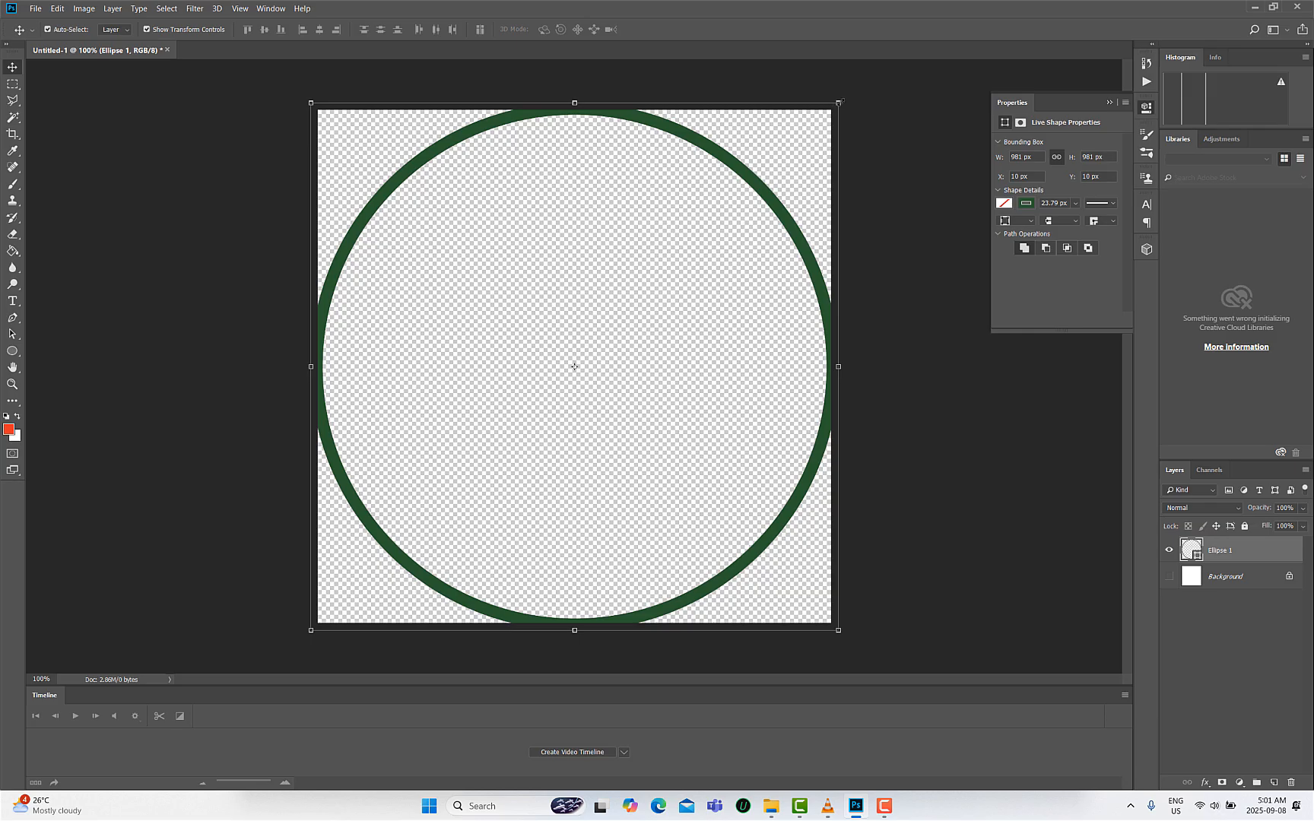
key(ctrl+t)
drag(823, 119, 805, 136)
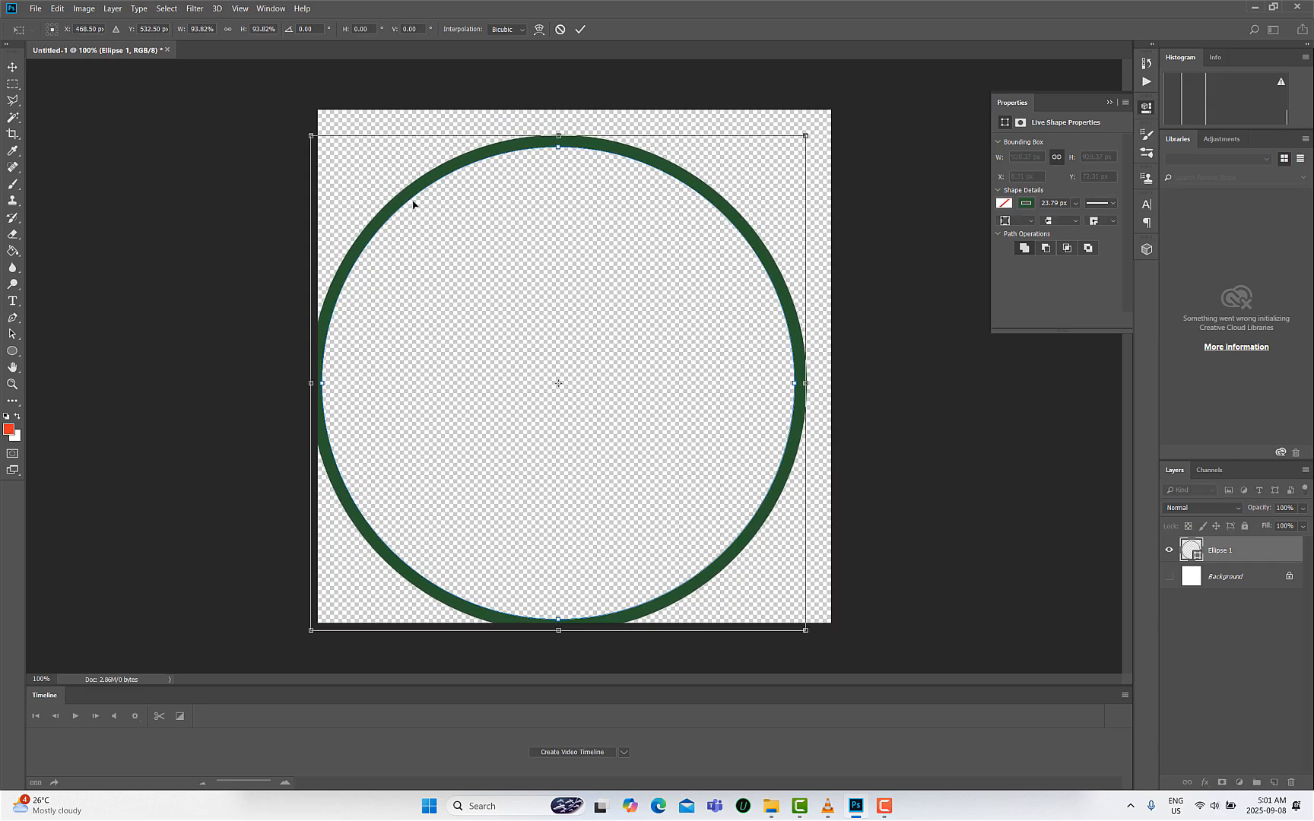
drag(521, 226, 527, 214)
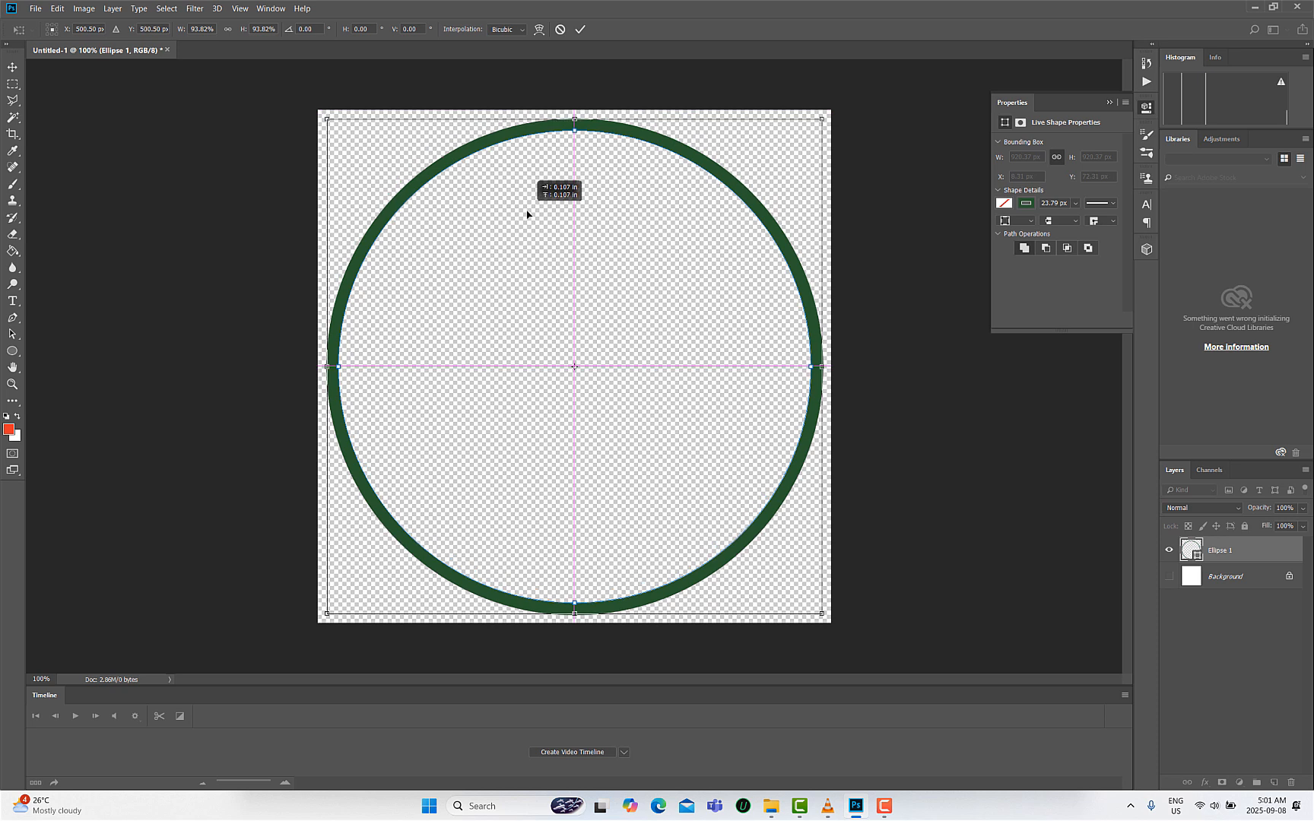
drag(527, 214, 526, 216)
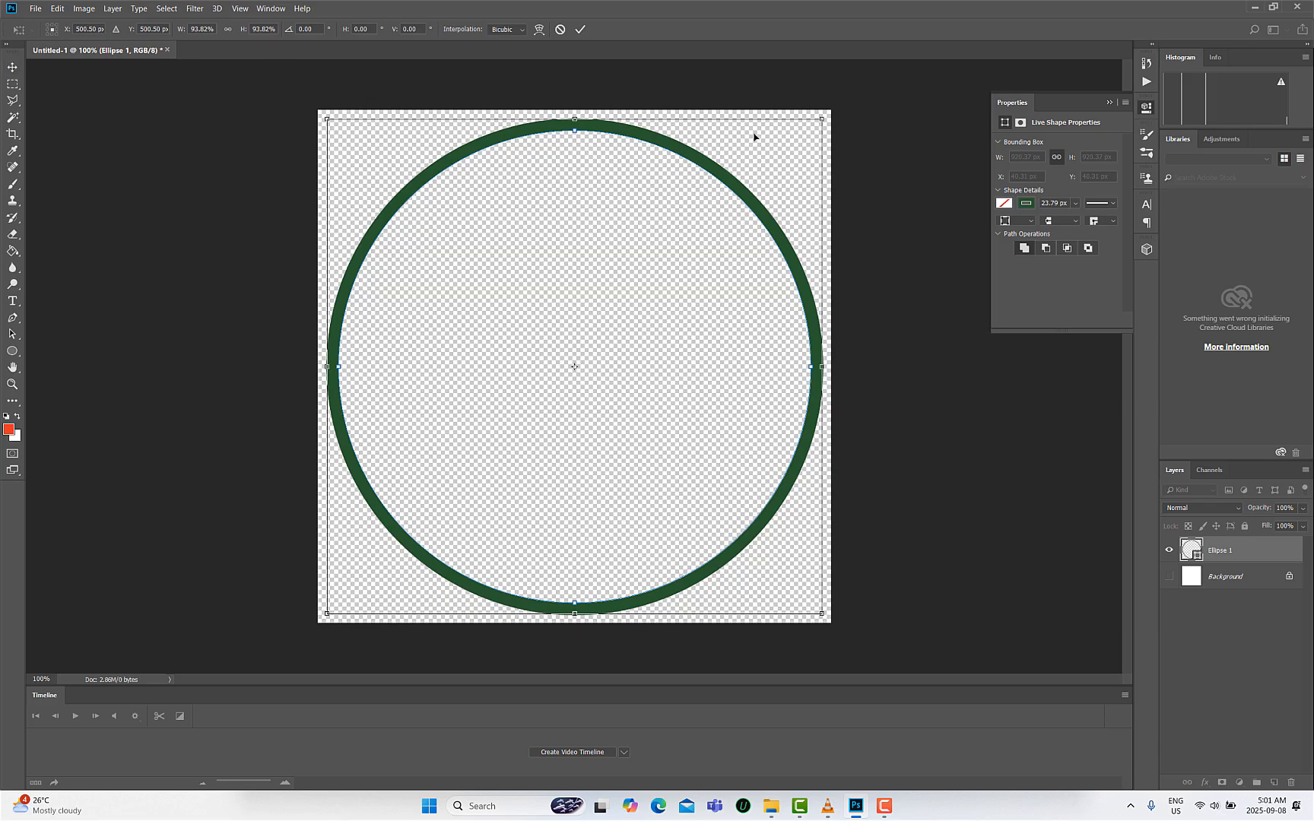
click(12, 67)
click(628, 300)
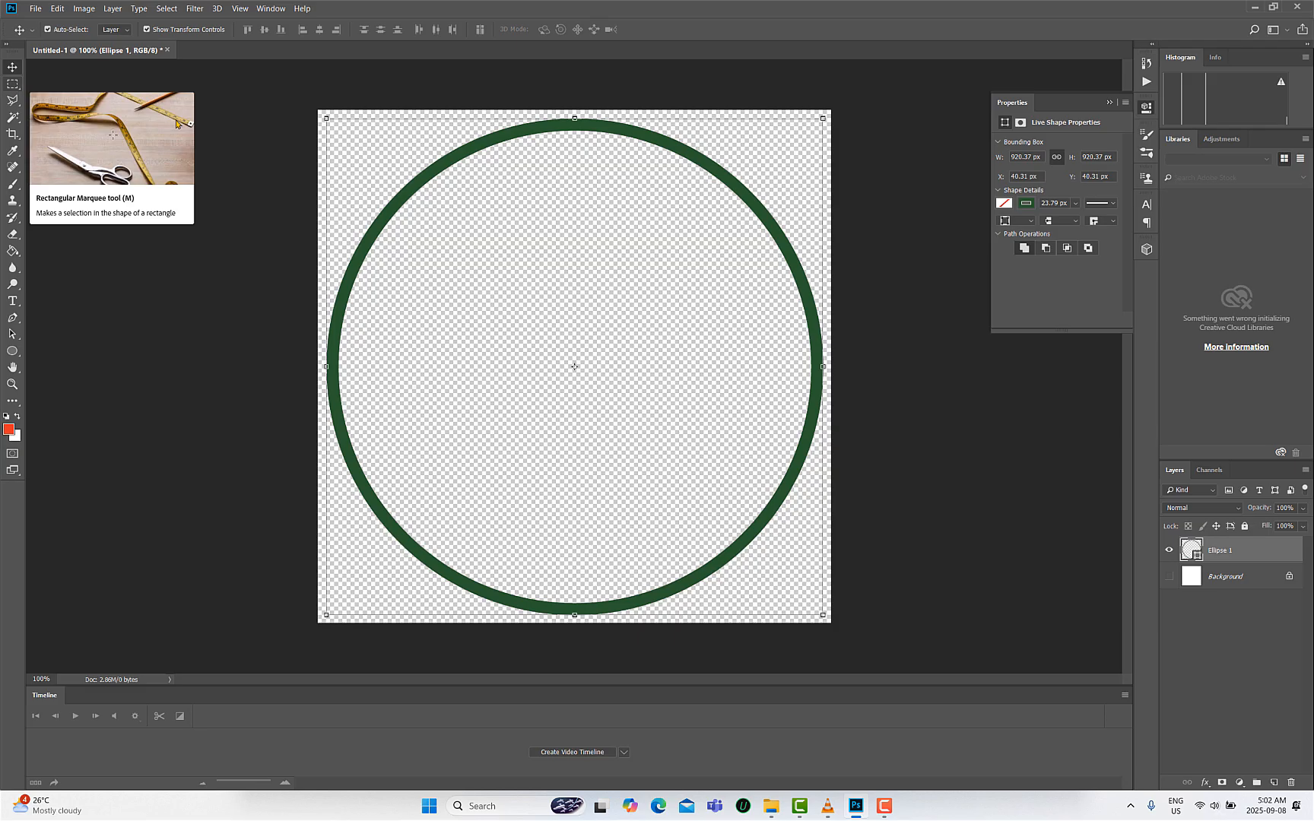
- Select the whole canvas and set the ring's stroke width to 1200 px
click(15, 83)
drag(268, 93, 981, 703)
click(12, 67)
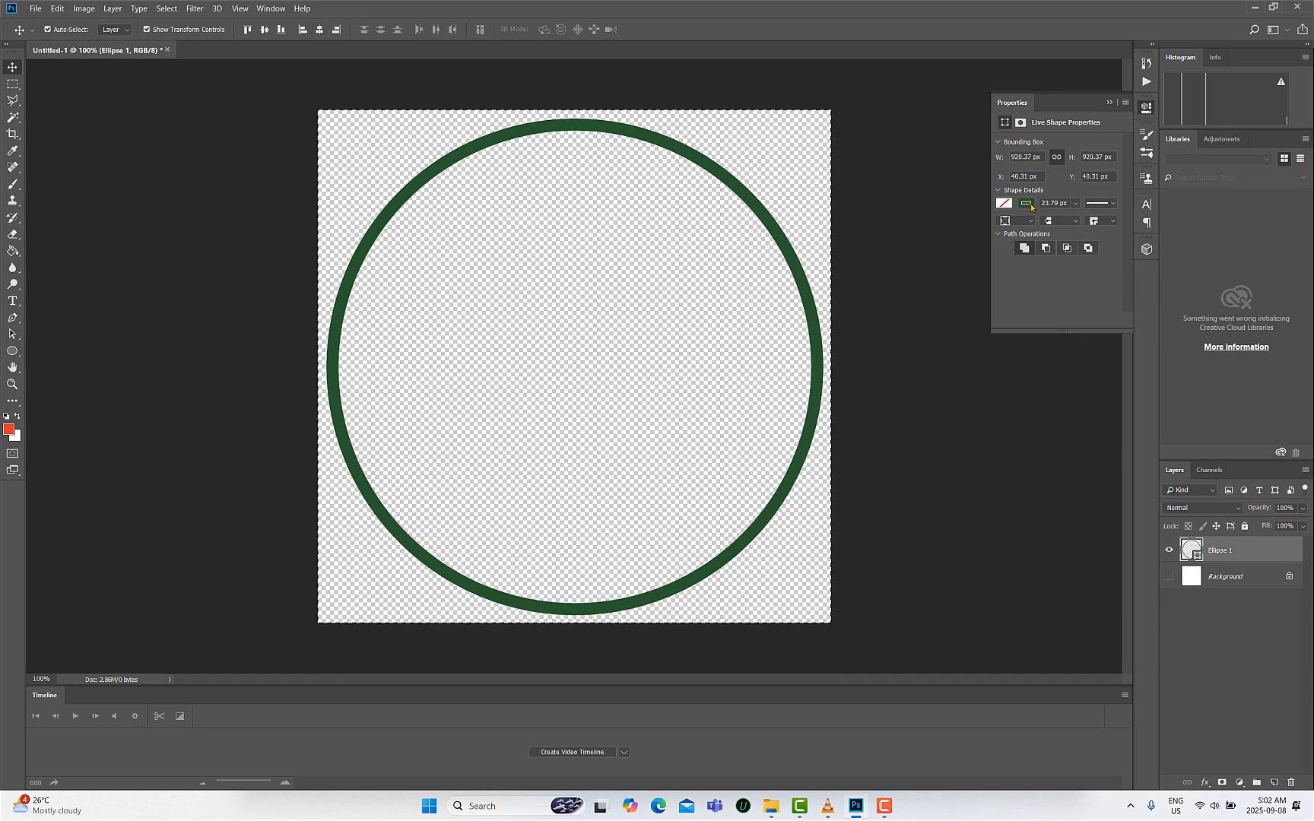
click(1075, 203)
drag(1081, 219, 1124, 222)
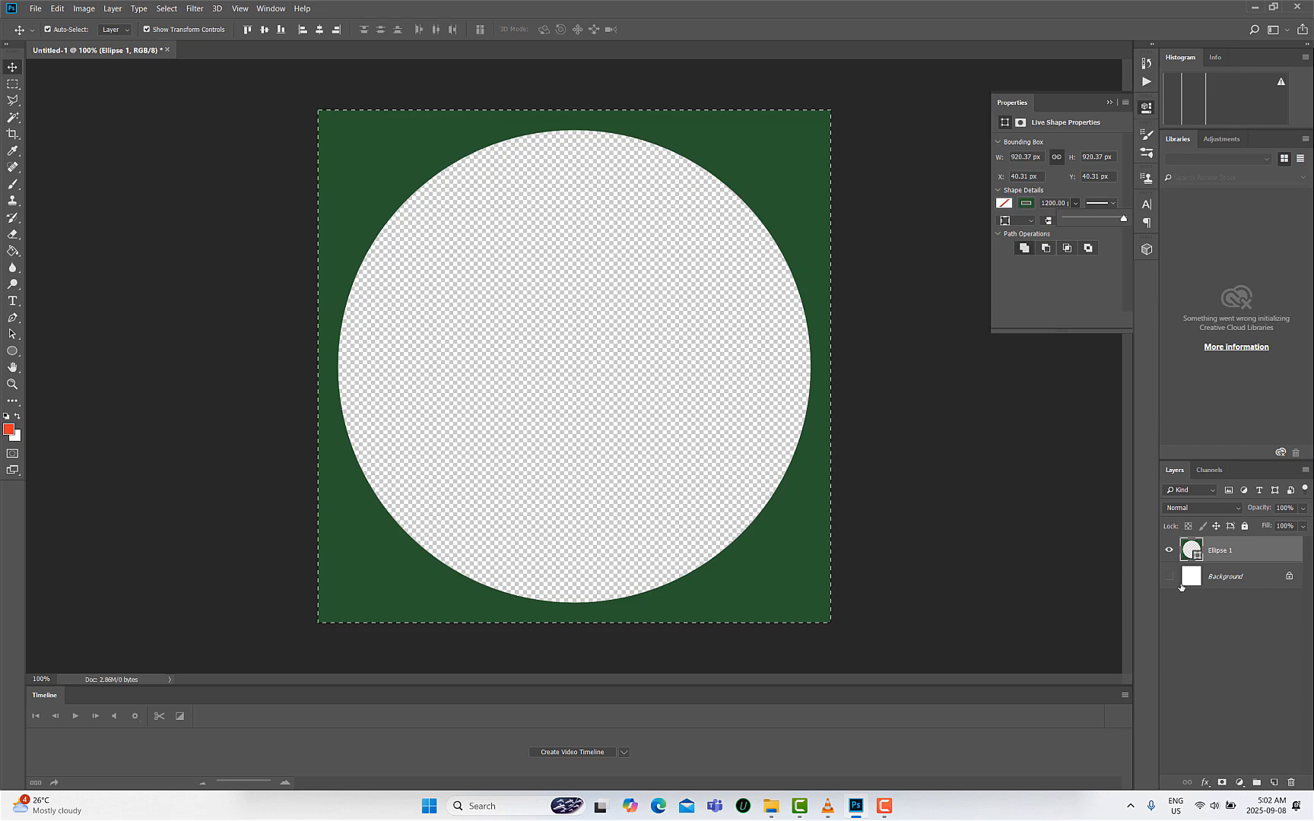
- Save the document as a PNG file named Green-Mask in the Mask For Avatar folder with large file size
click(37, 8)
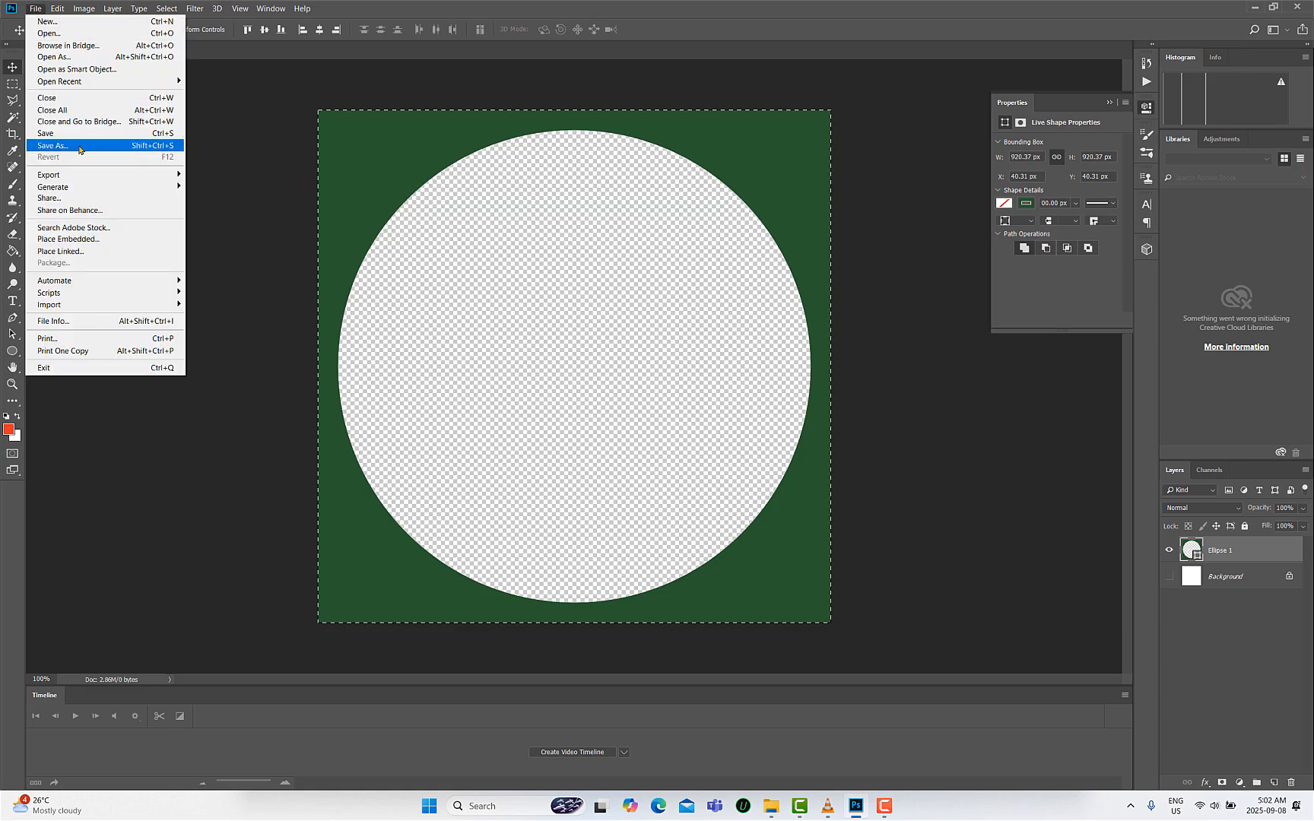
click(79, 146)
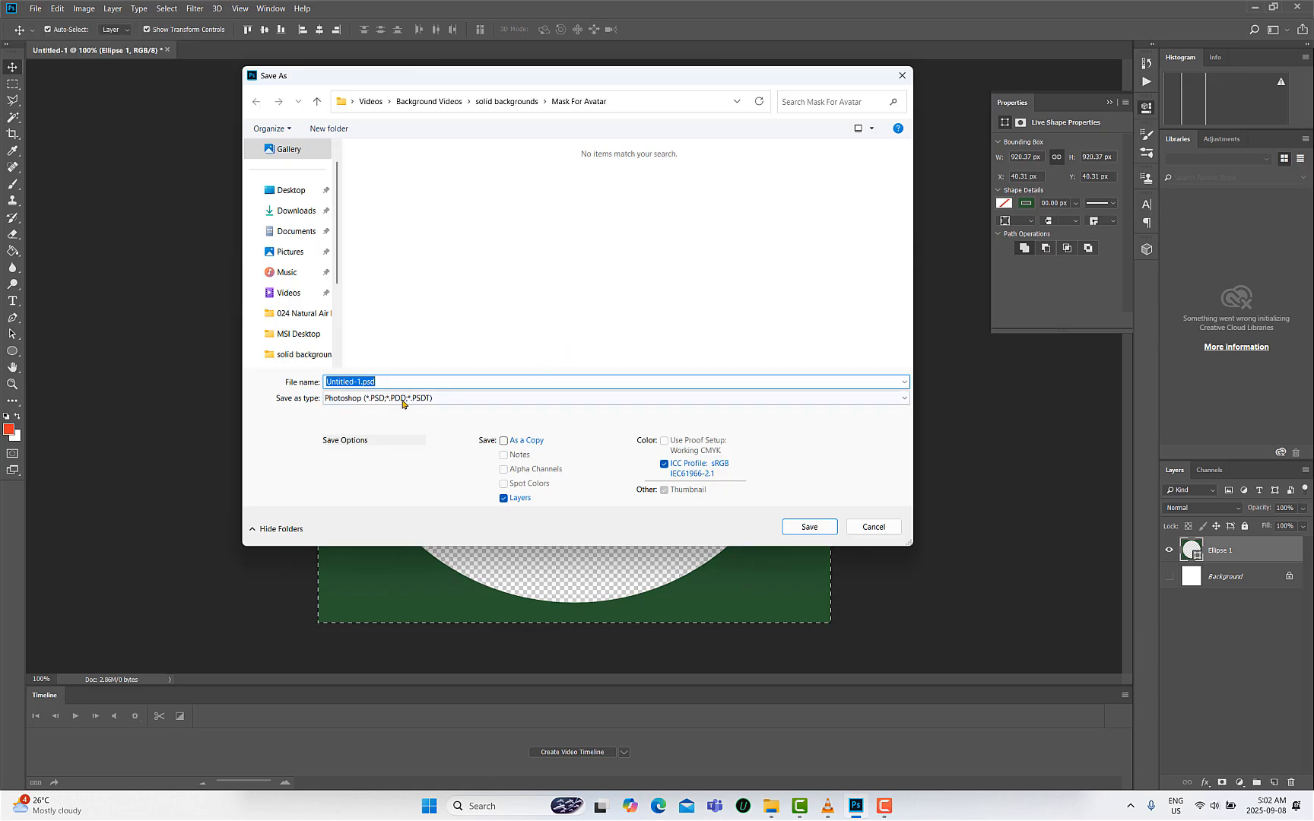
click(403, 399)
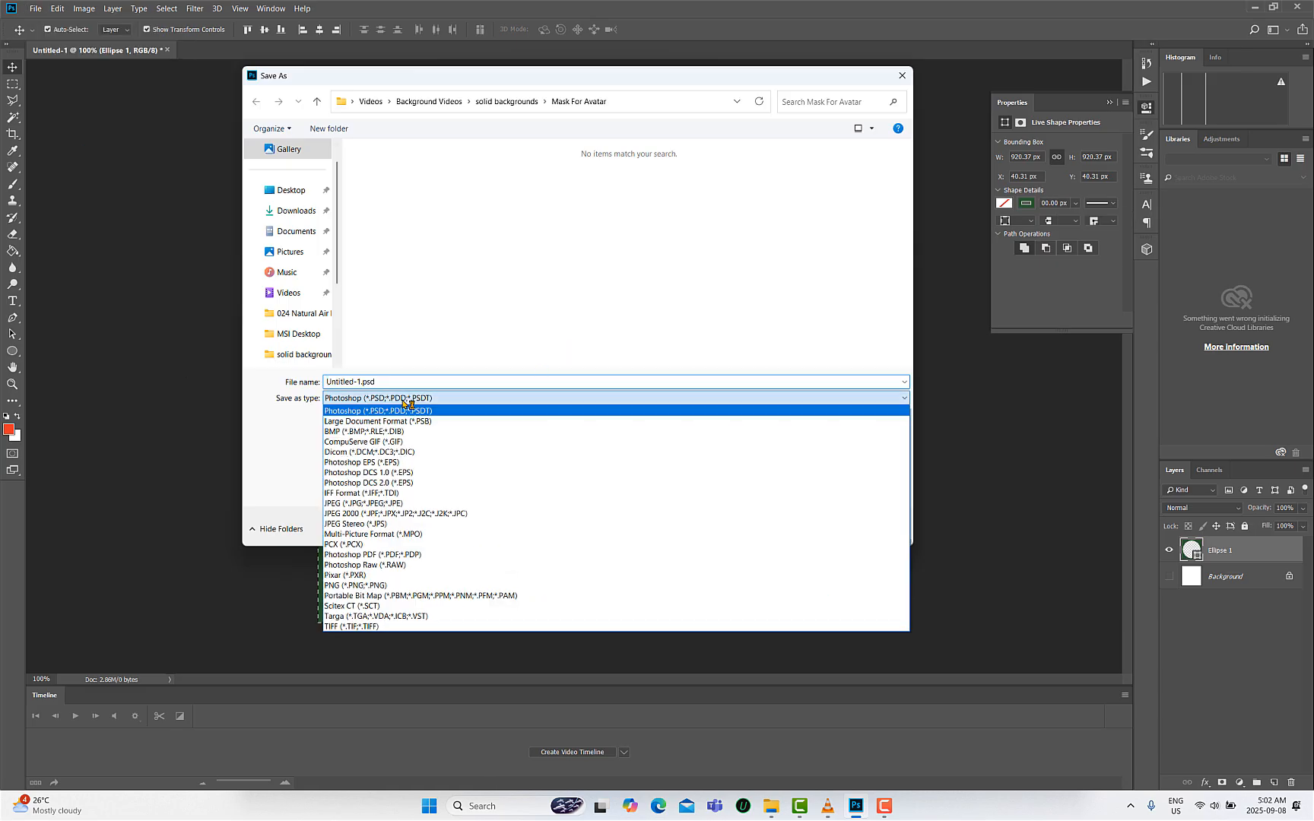
click(384, 586)
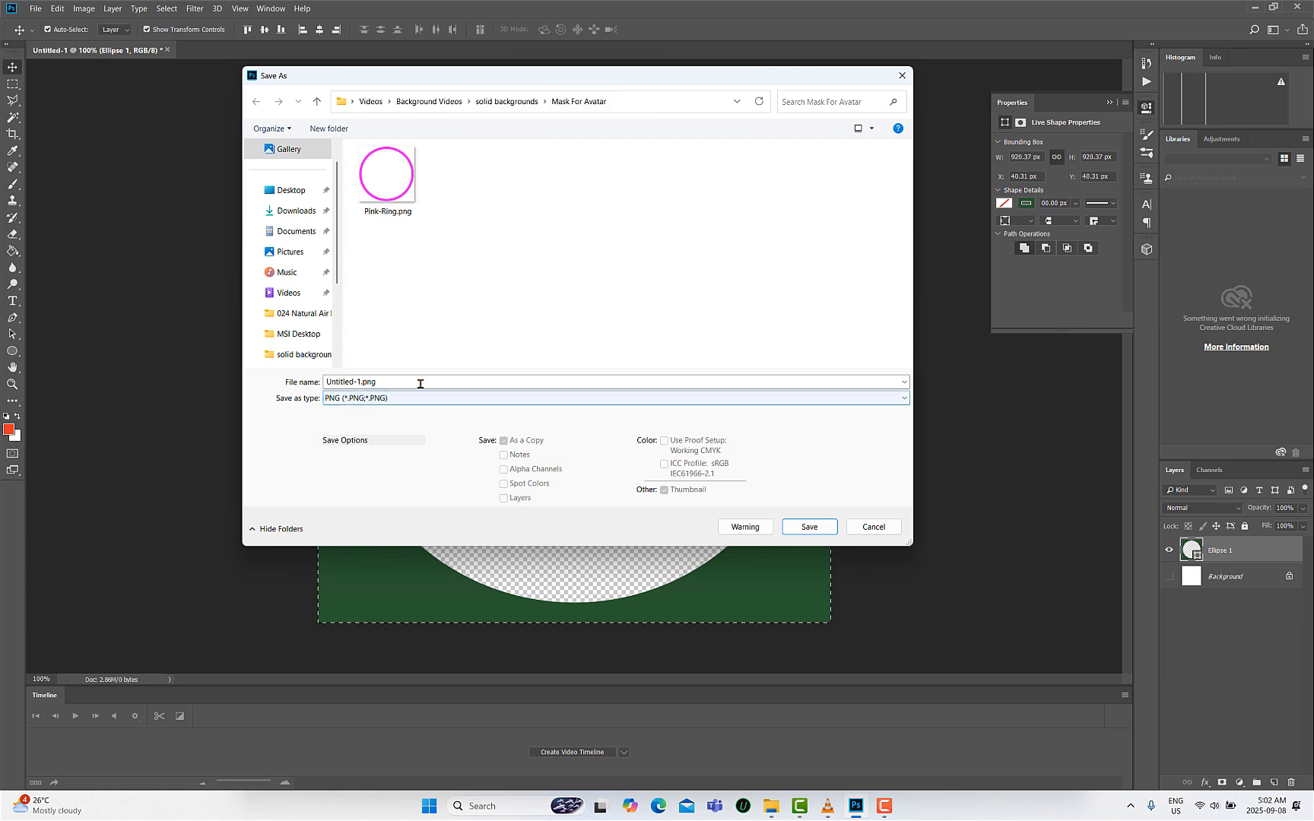
click(419, 383)
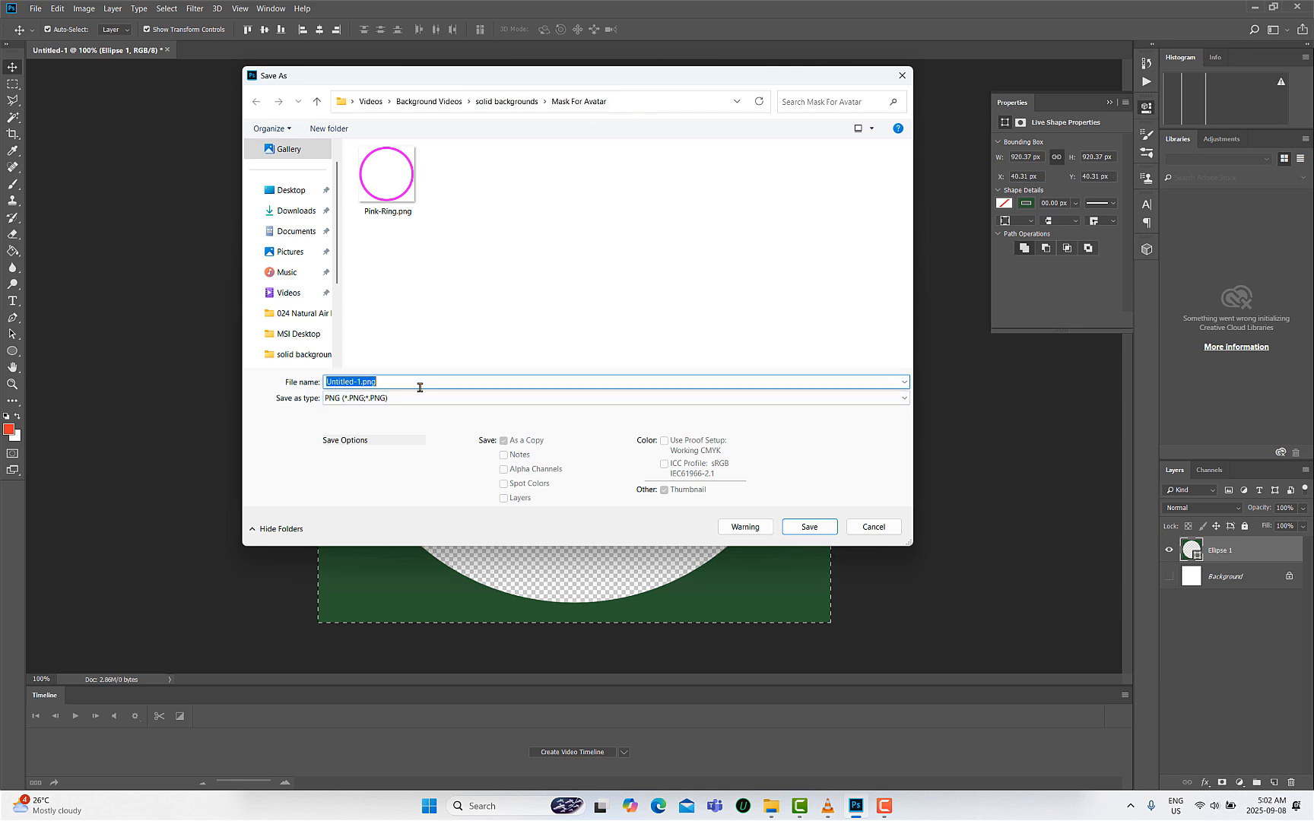
text(Green)
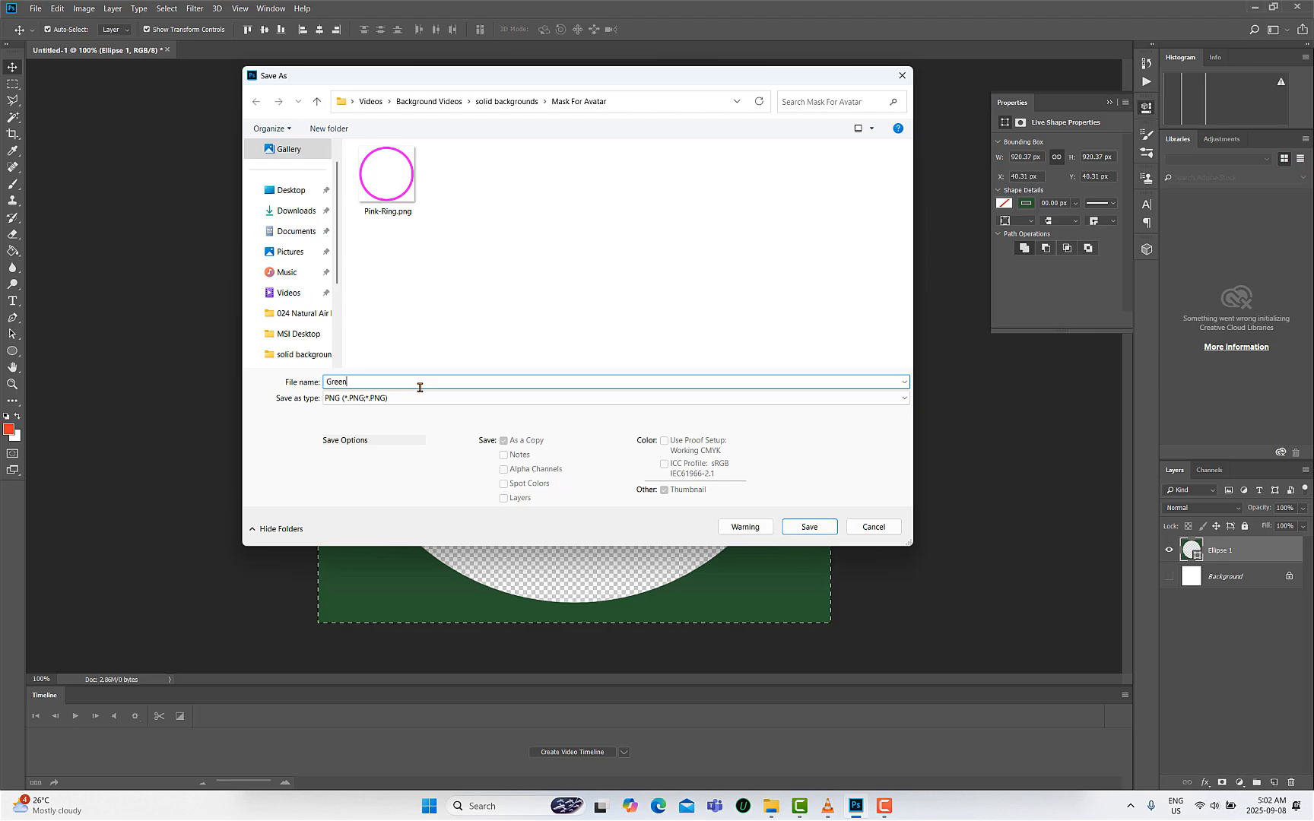
text(-Mask)
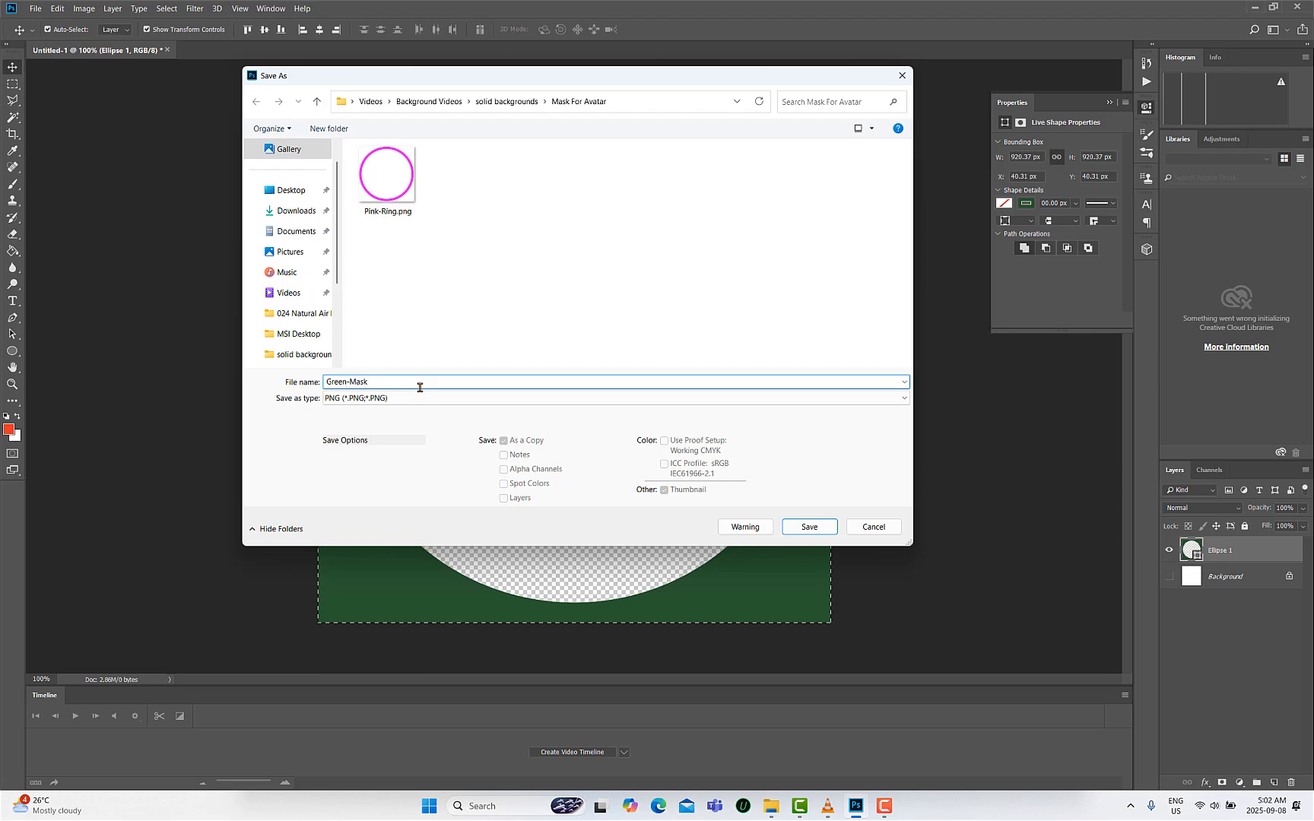
key(Return)
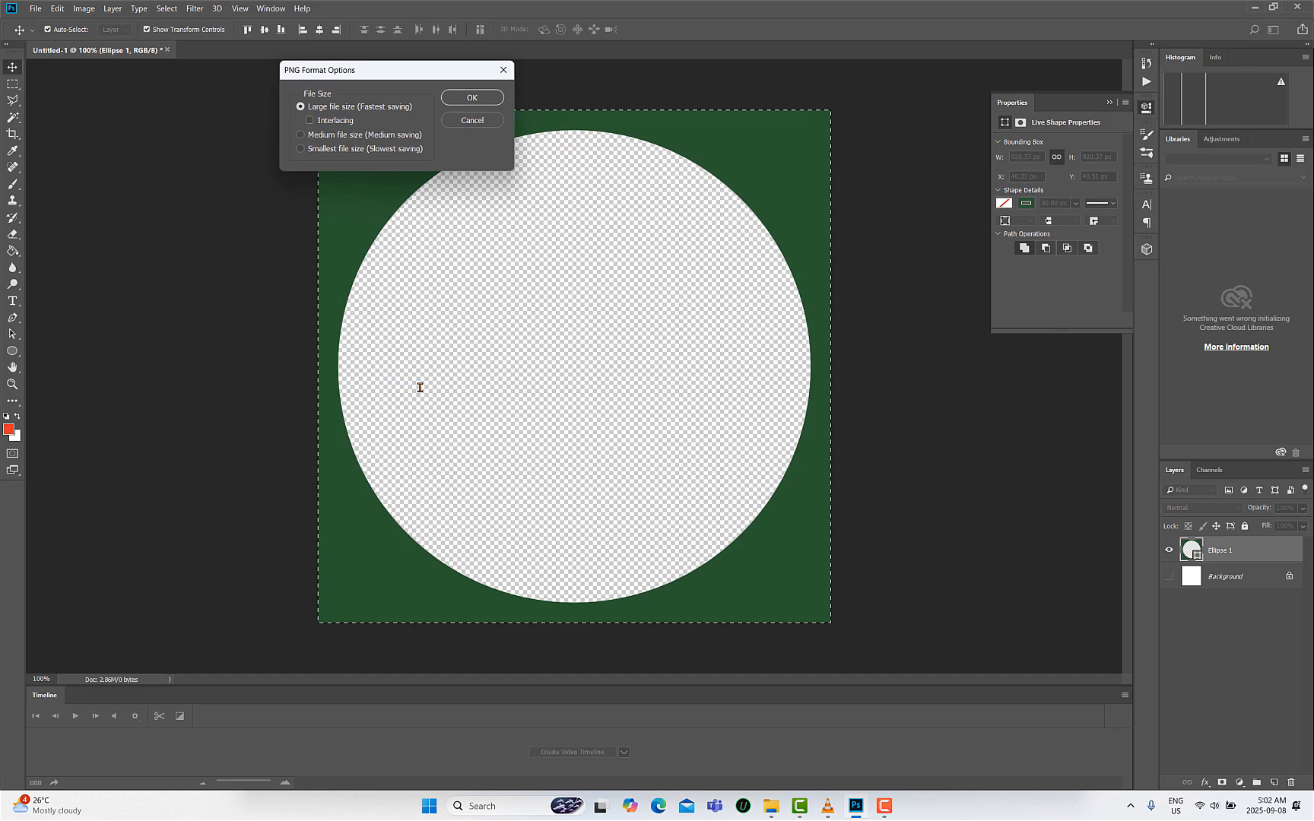
click(472, 97)
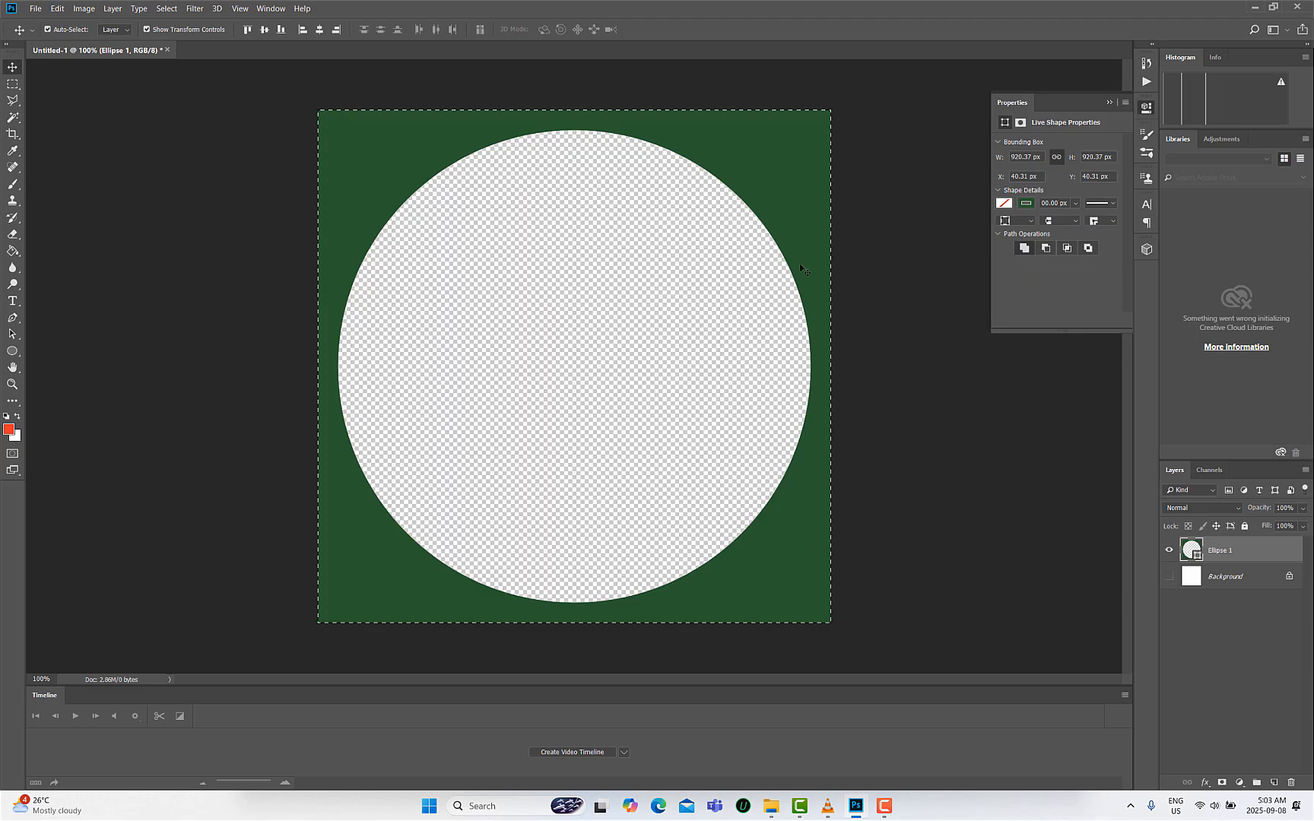
- Switch to VLC media player to view the circular avatar video
click(827, 806)
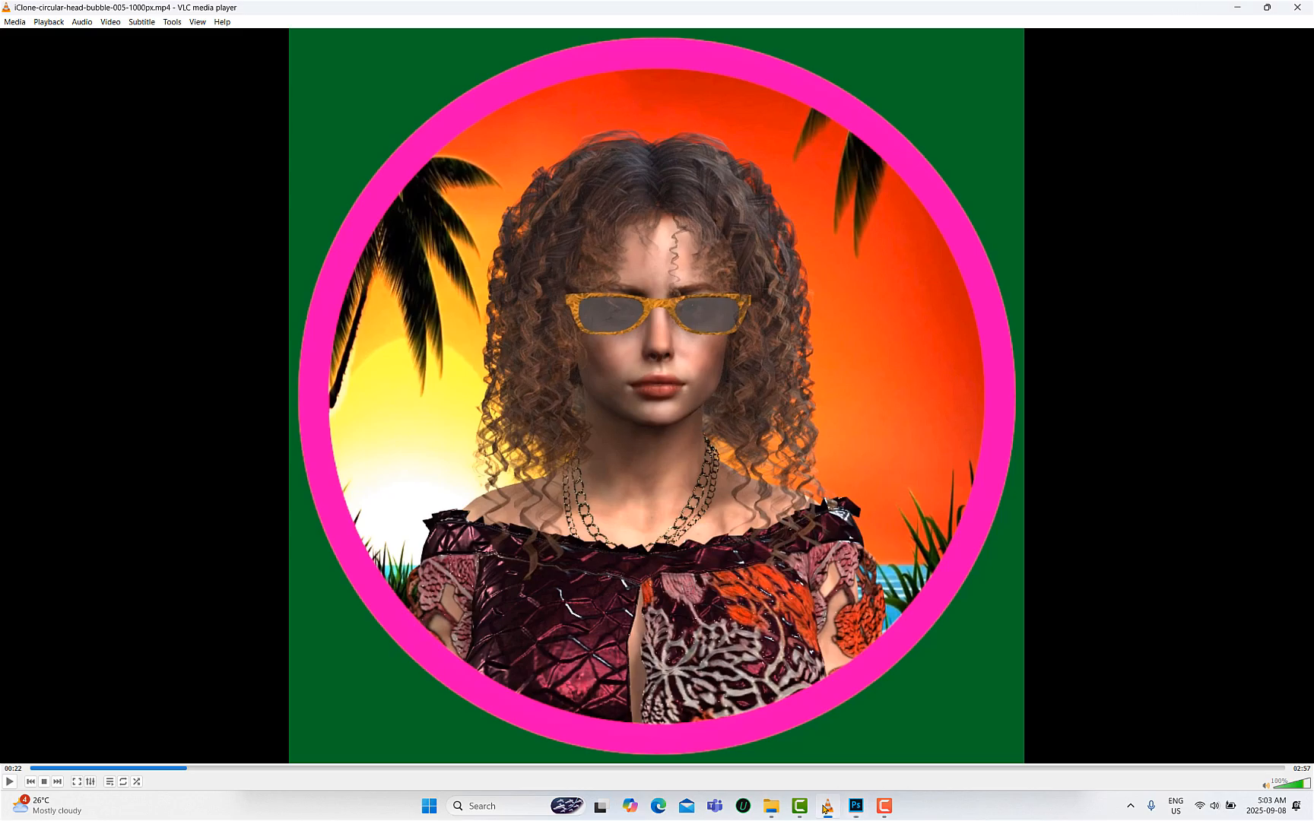